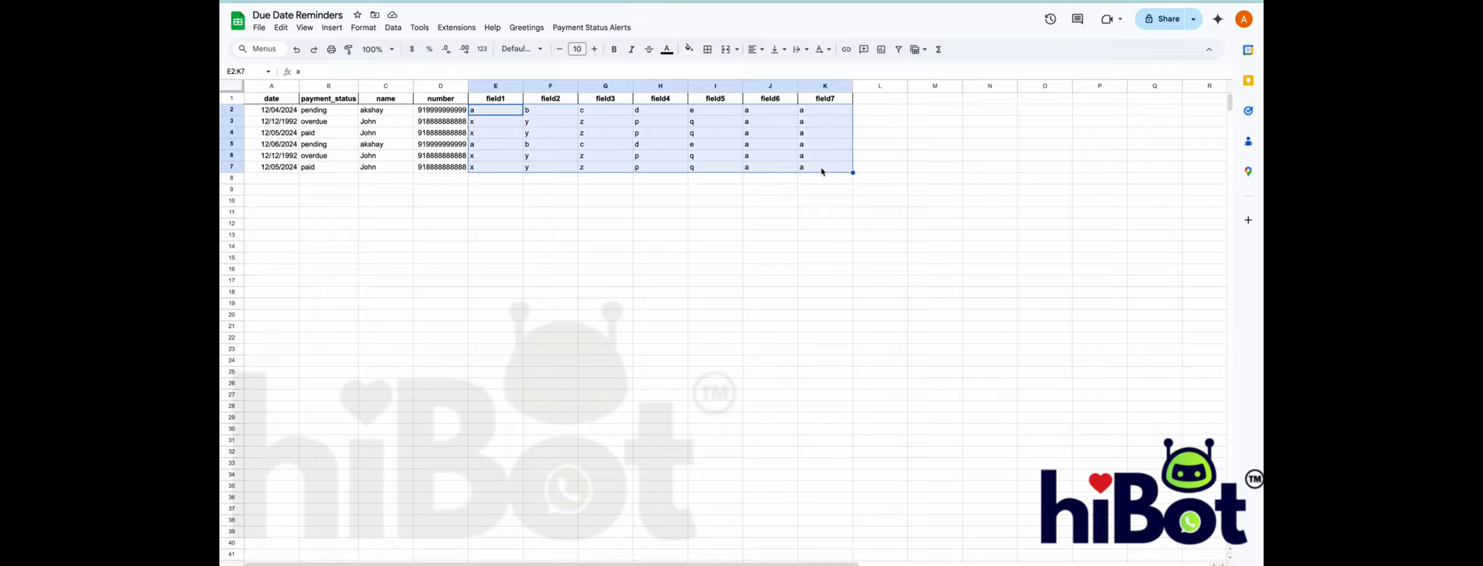
- Switch to the alerts and reminders workflow in hiBot and add a Custom Webhook trigger
left_click(683, 234)
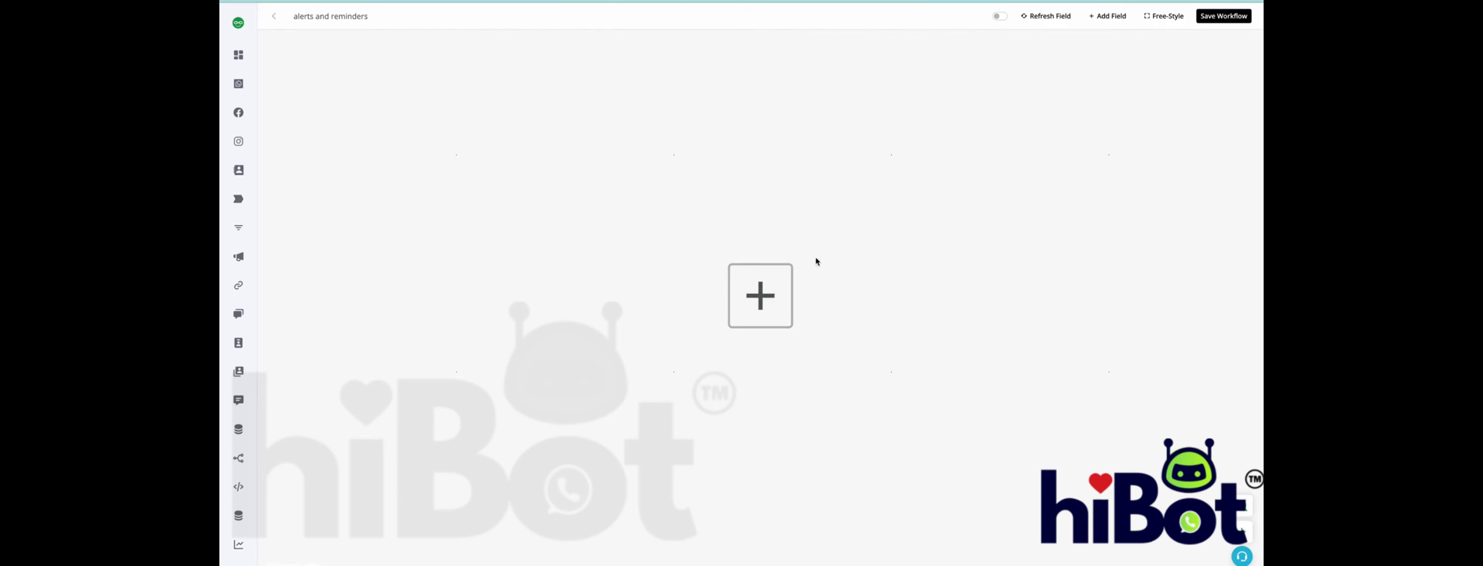
left_click(760, 316)
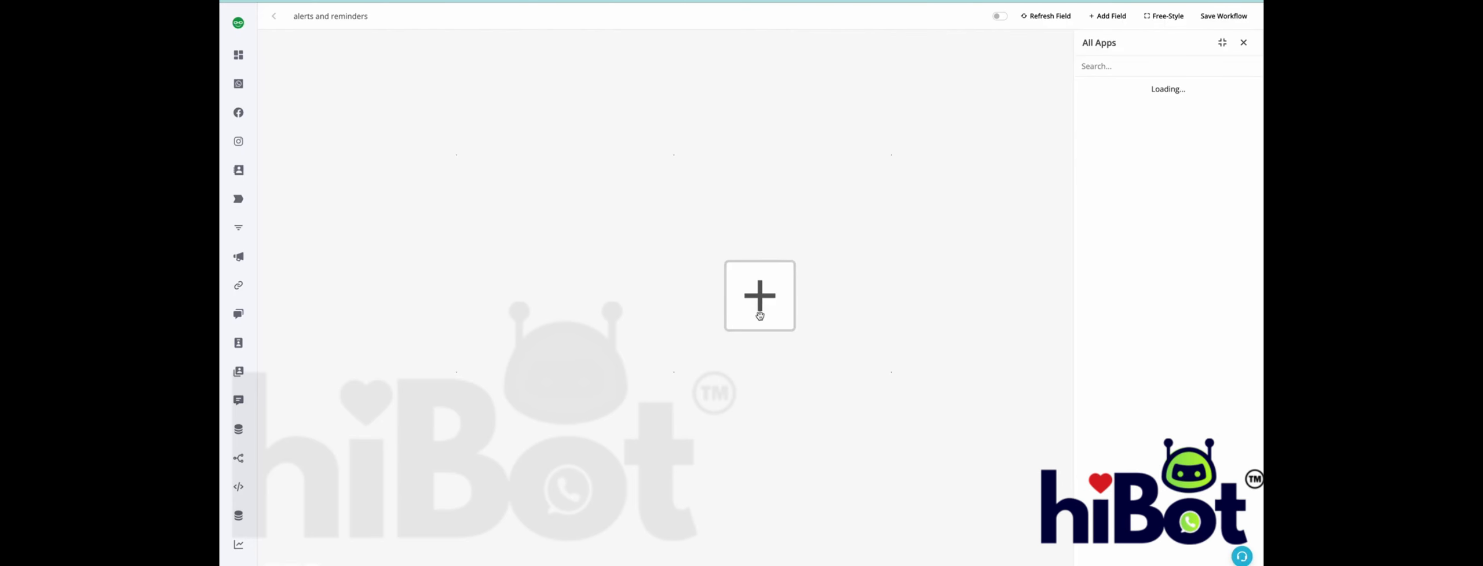
left_click(1110, 122)
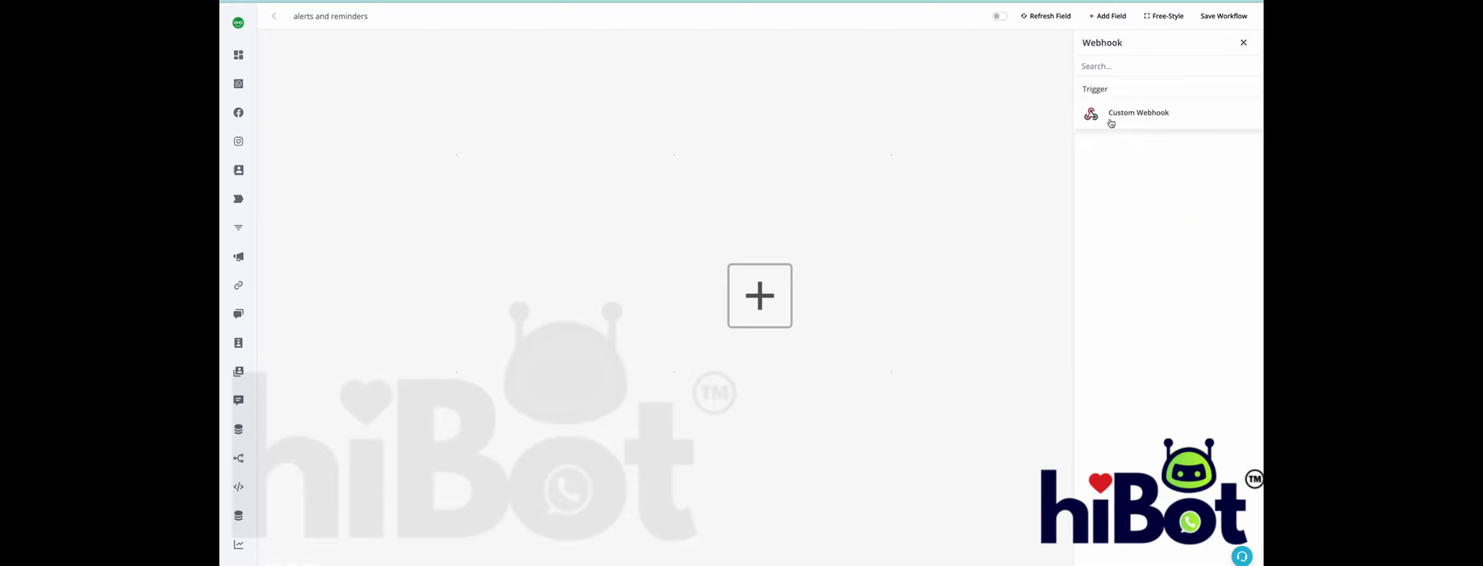
left_click(1109, 118)
- Title the webhook test, generate its hook and copy the webhook URL
left_click(1119, 78)
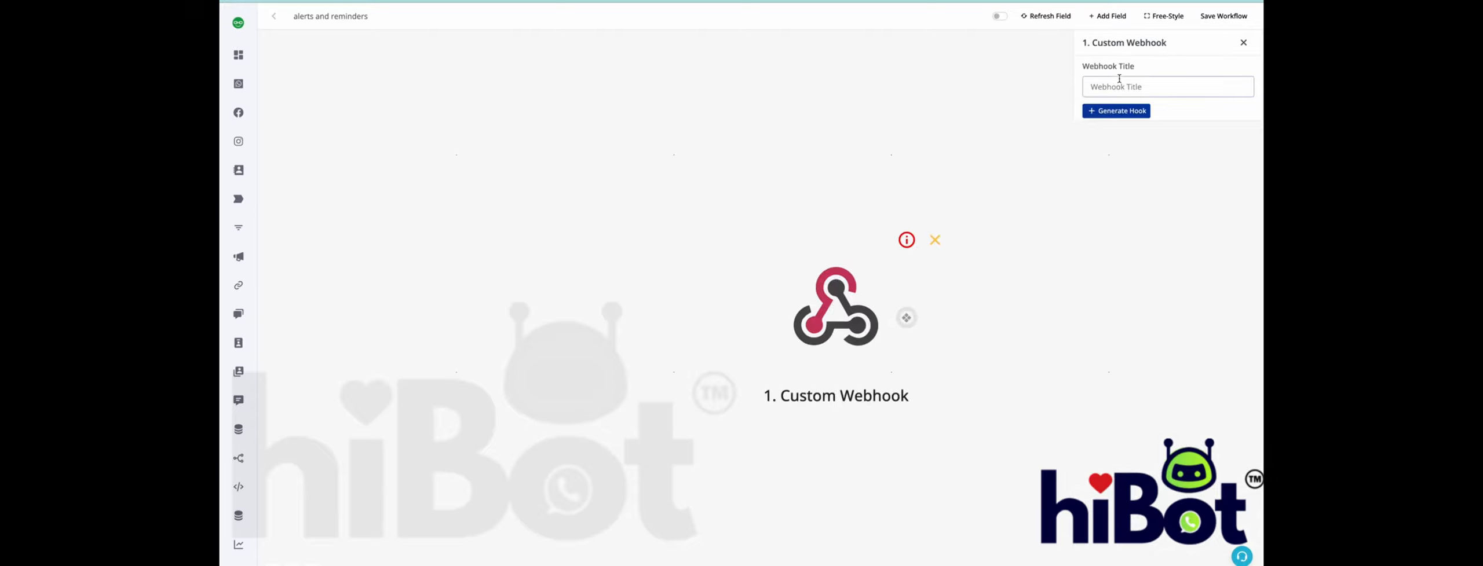
type("test")
left_click(1135, 109)
left_click(1117, 131)
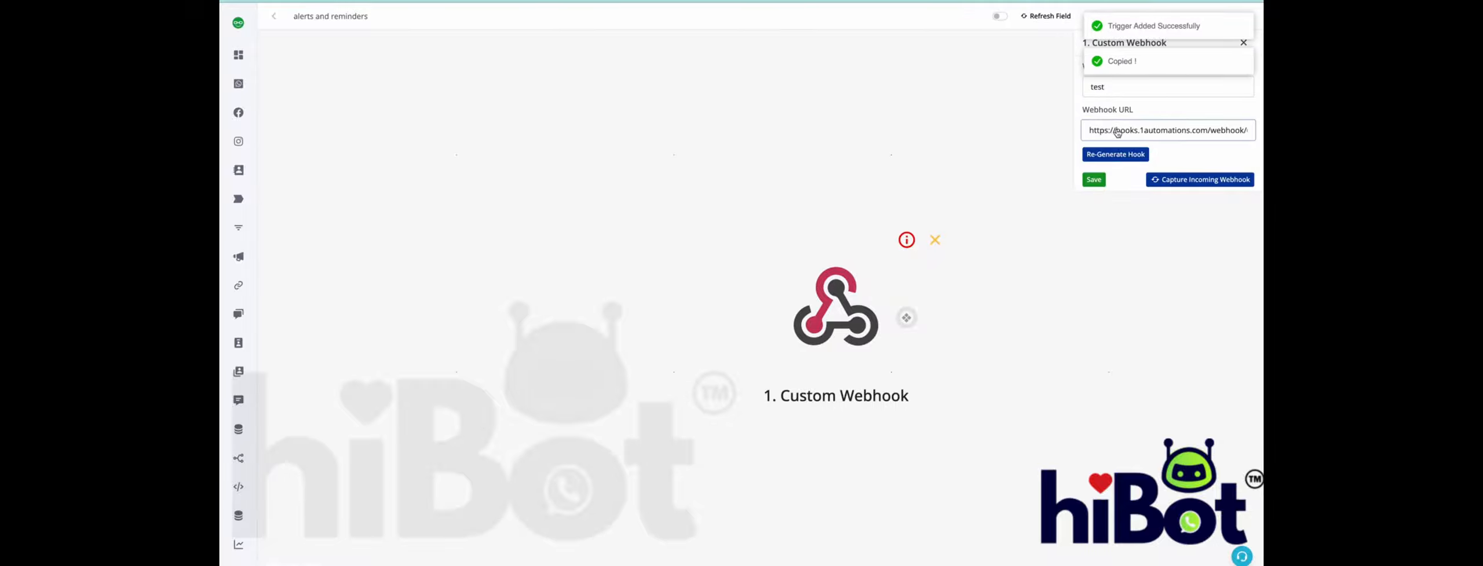
- Switch to the Due Date Reminders spreadsheet and paste the copied webhook URL into the Payment Status Alerts settings
left_click(629, 2)
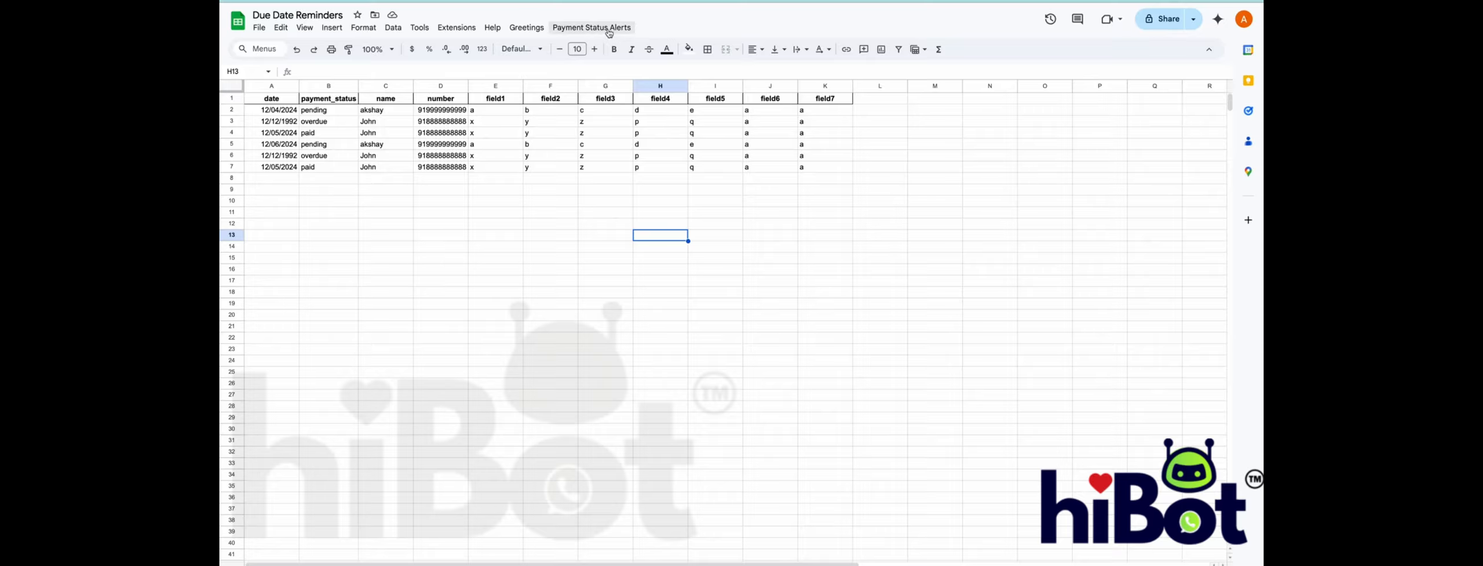
left_click(576, 30)
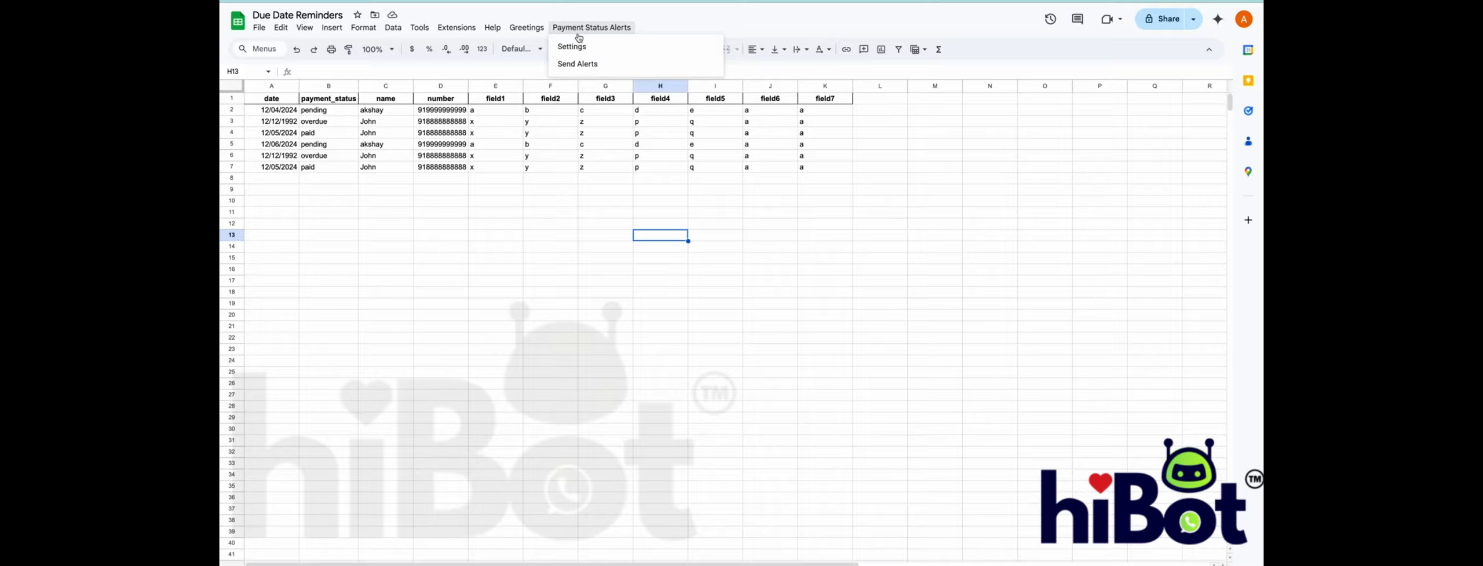
left_click(576, 48)
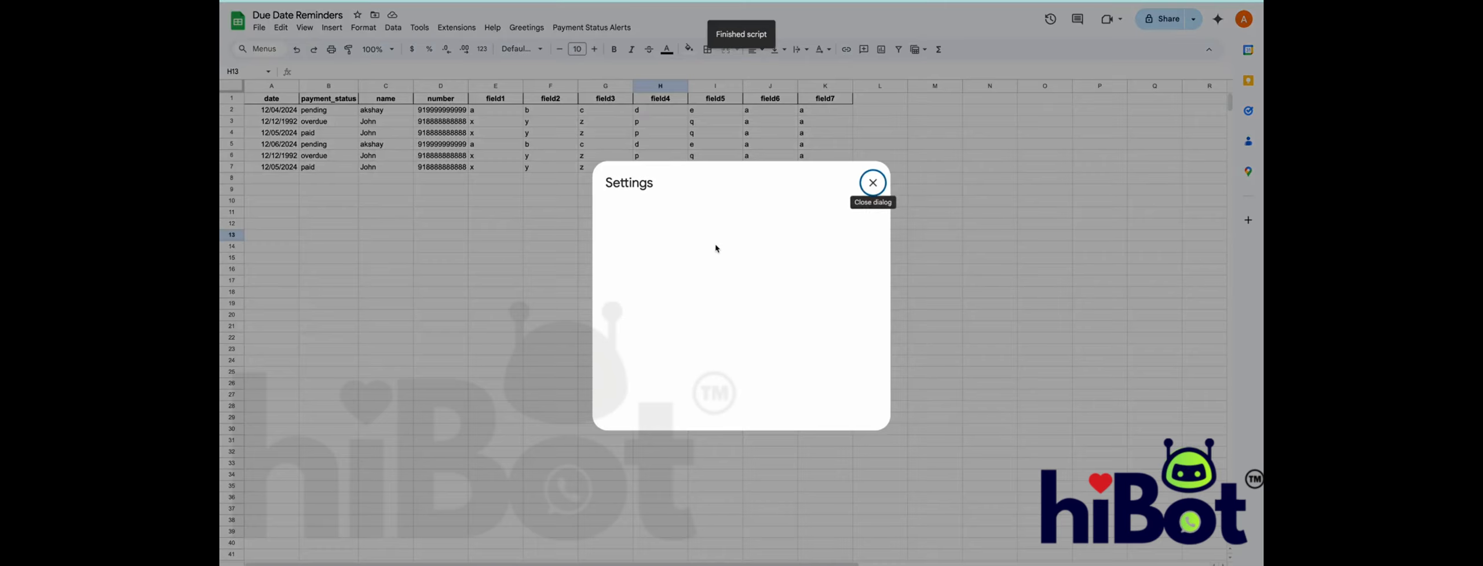
left_click(712, 271)
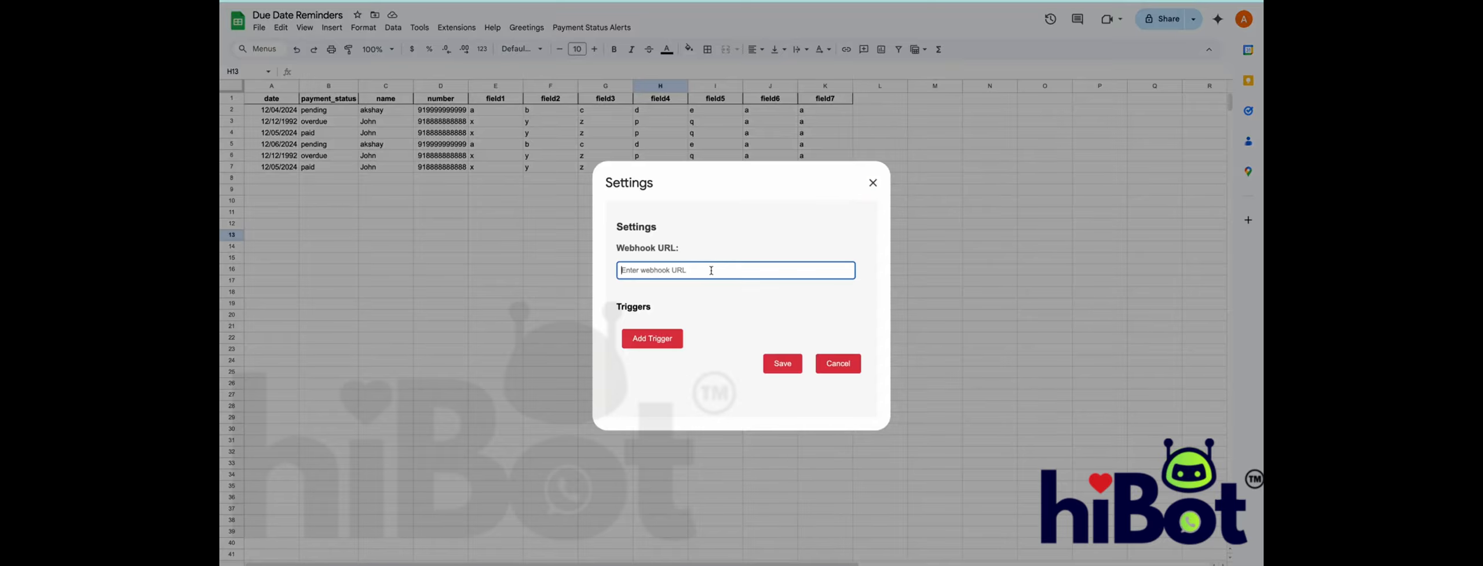
key("ctrl+v")
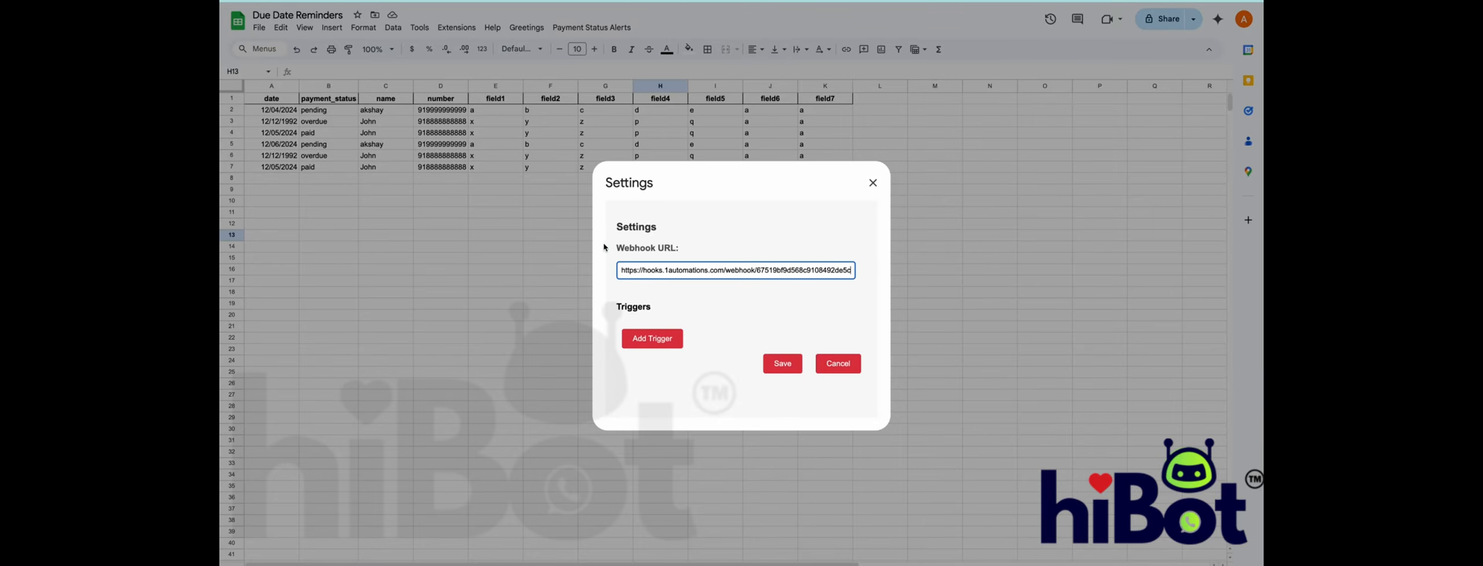
left_click(626, 290)
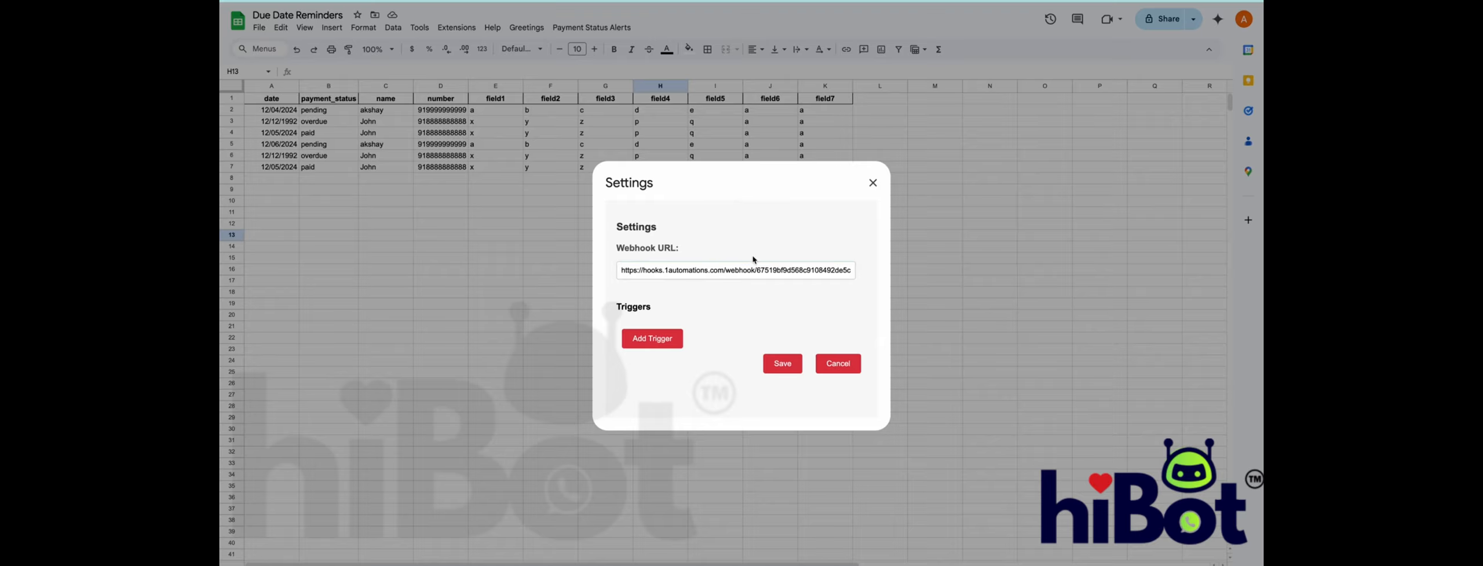
- Add a trigger for payment status pending with days 1,0,-1
left_click(647, 340)
scroll(638, 269, "down", 2)
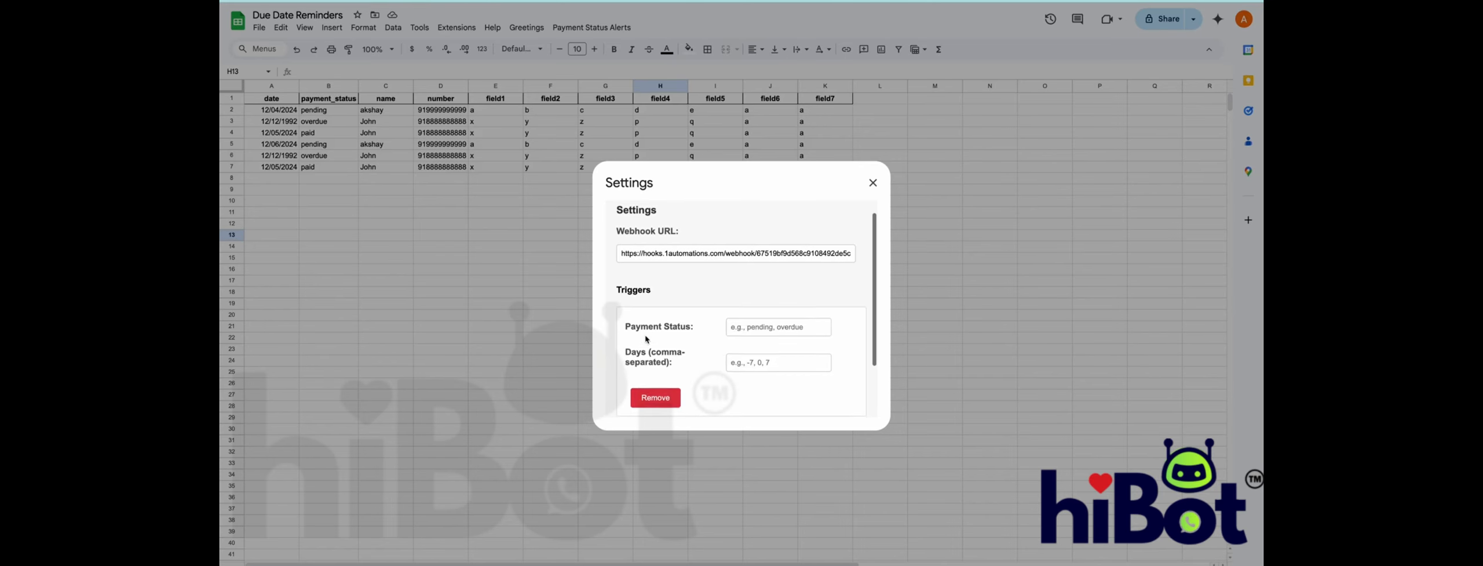
left_click_drag(625, 256, 699, 256)
left_click_drag(626, 282, 648, 282)
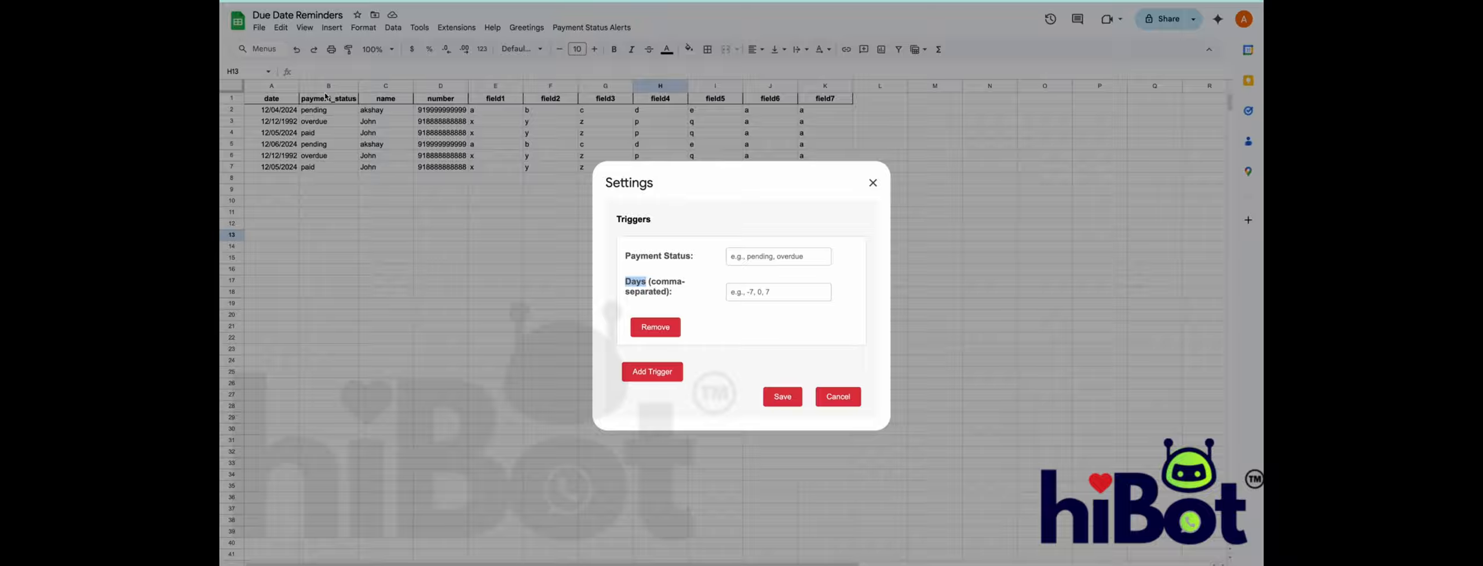
left_click(797, 262)
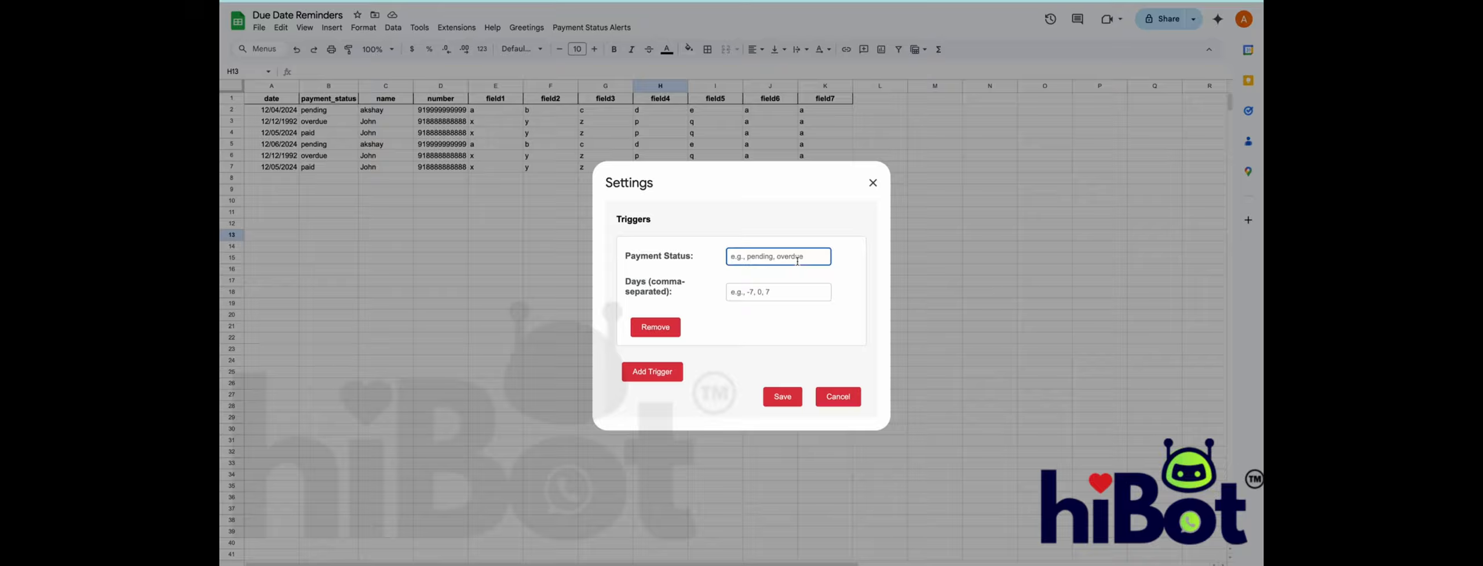
type("pending")
left_click_drag(797, 258, 686, 262)
left_click(749, 299)
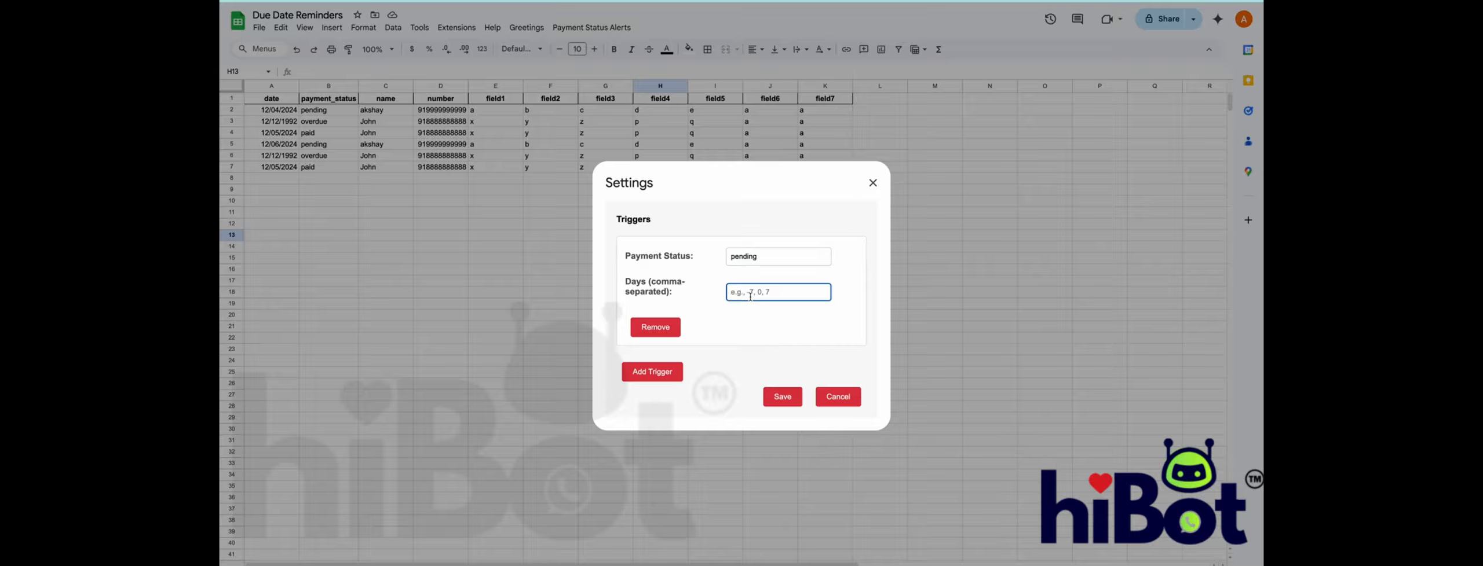
type("1")
left_click_drag(738, 292, 712, 297)
left_click_drag(754, 296, 742, 296)
left_click(747, 294)
left_click(743, 293)
- Add a second trigger for payment status overdue with days set to -5
left_click(653, 372)
left_click(778, 270)
type("overdue")
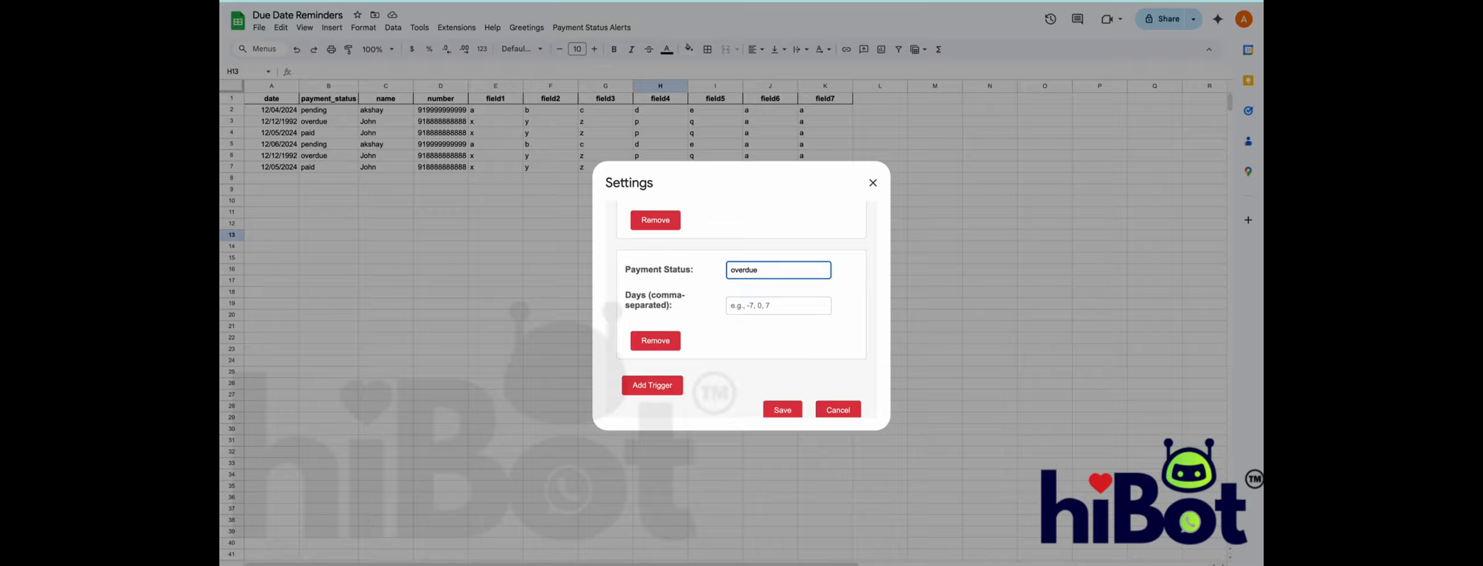
left_click(758, 303)
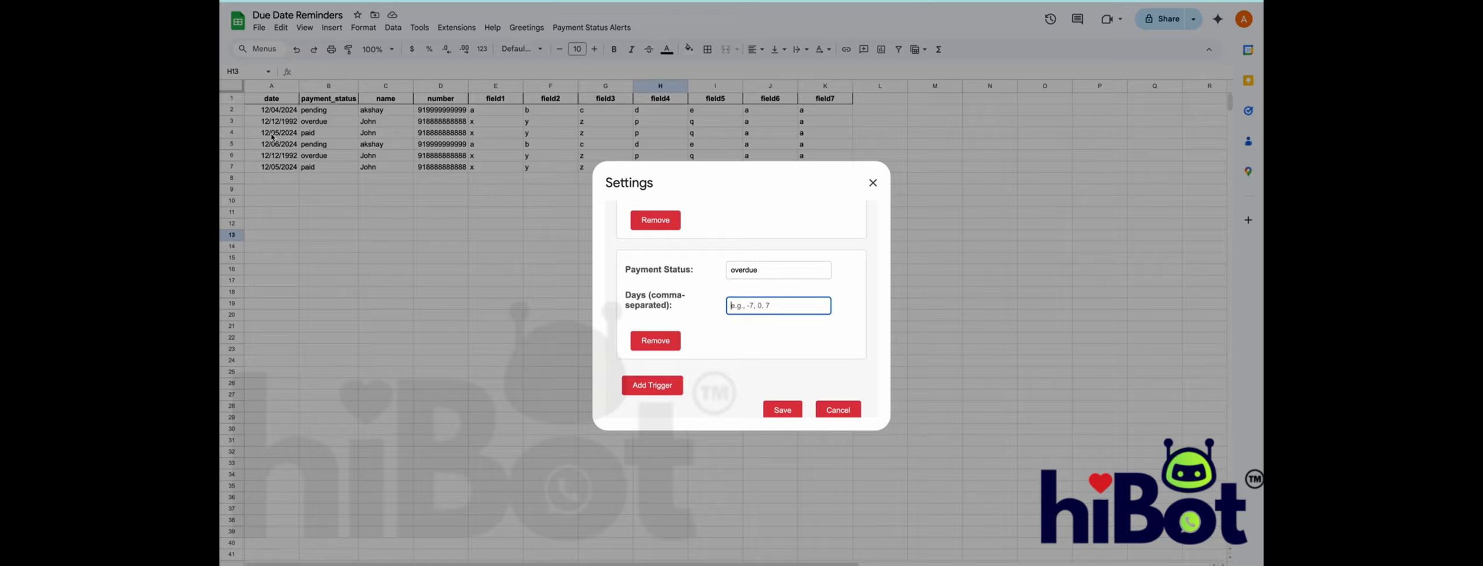
type("5")
left_click_drag(747, 301, 707, 305)
key("Left")
left_click_drag(746, 307, 712, 310)
- Add a third trigger for payment status paid with days set to 0, and save the settings
left_click(667, 388)
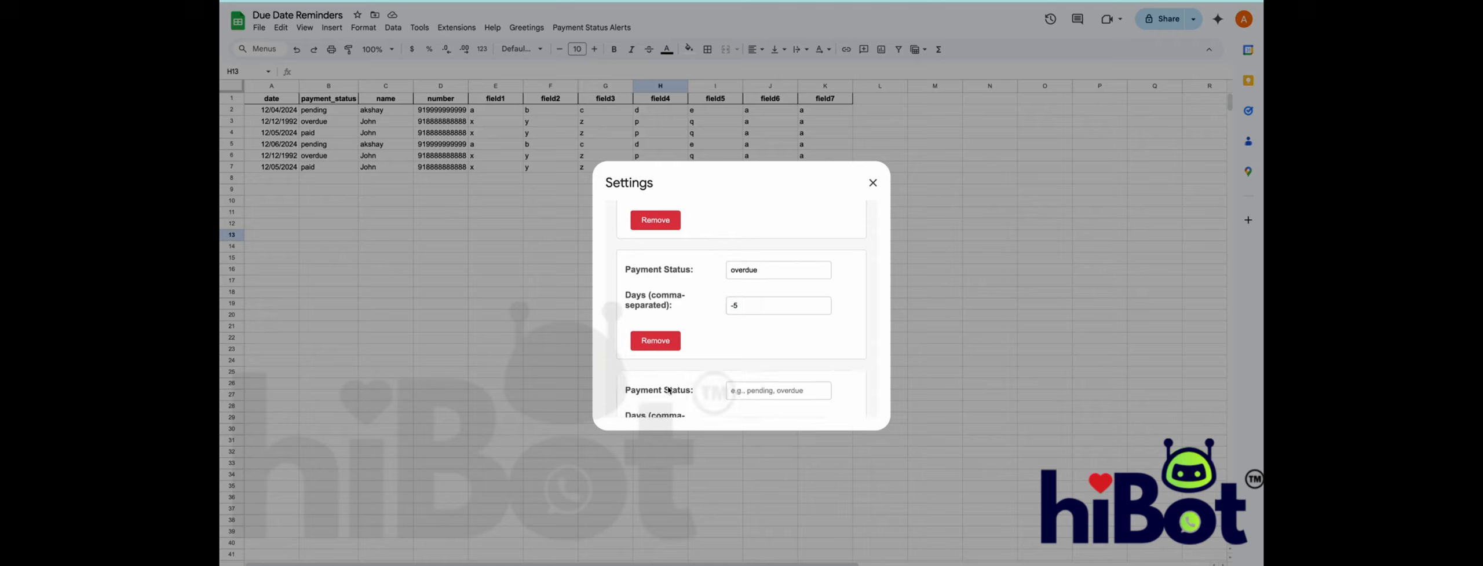
scroll(669, 391, "down", 1)
left_click(776, 317)
type("paid")
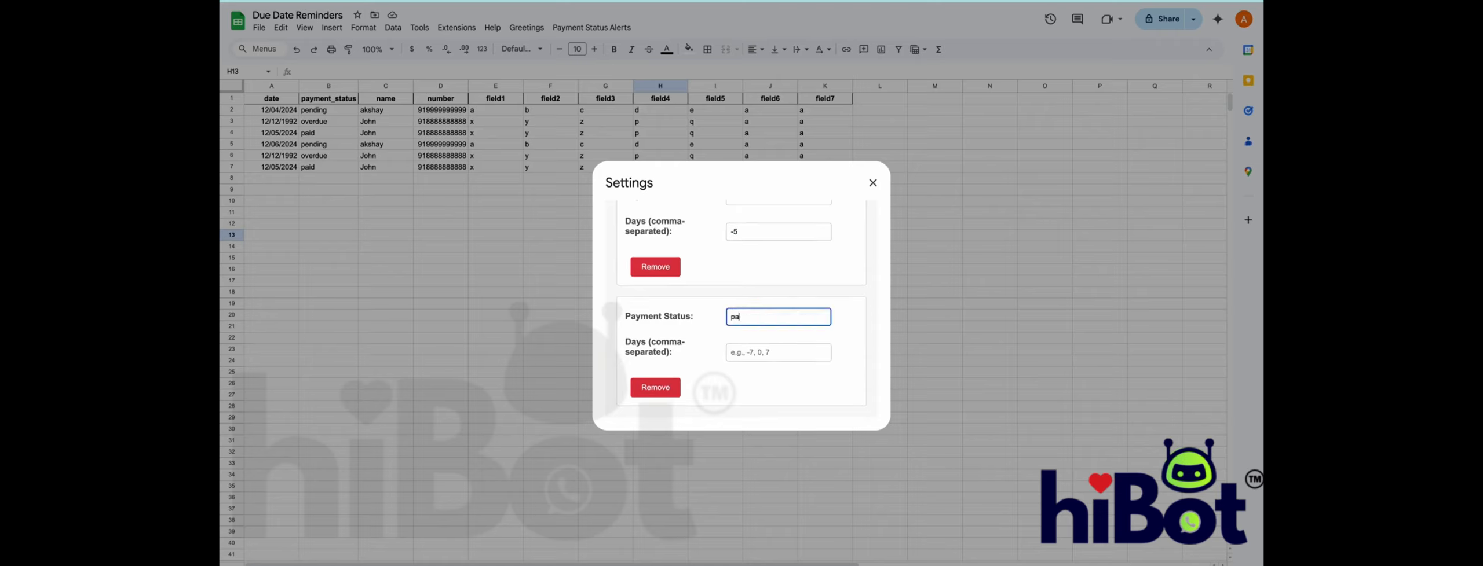
left_click(761, 353)
type("0")
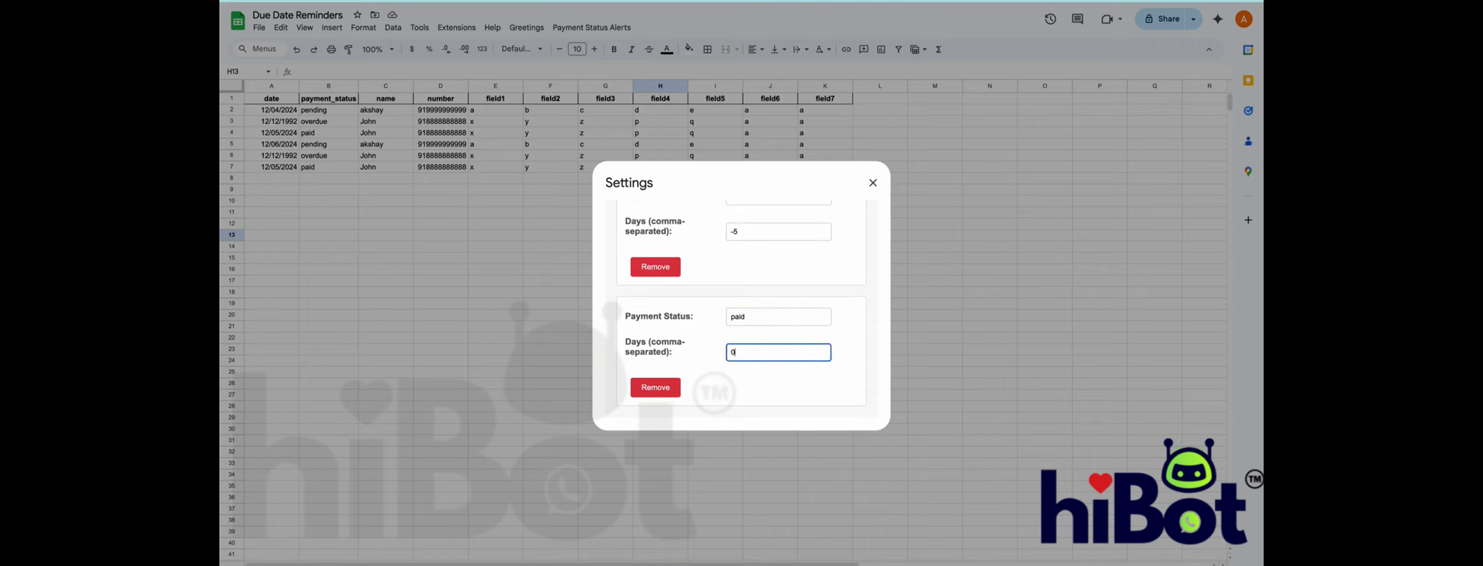
left_click(752, 388)
left_click_drag(753, 318, 695, 318)
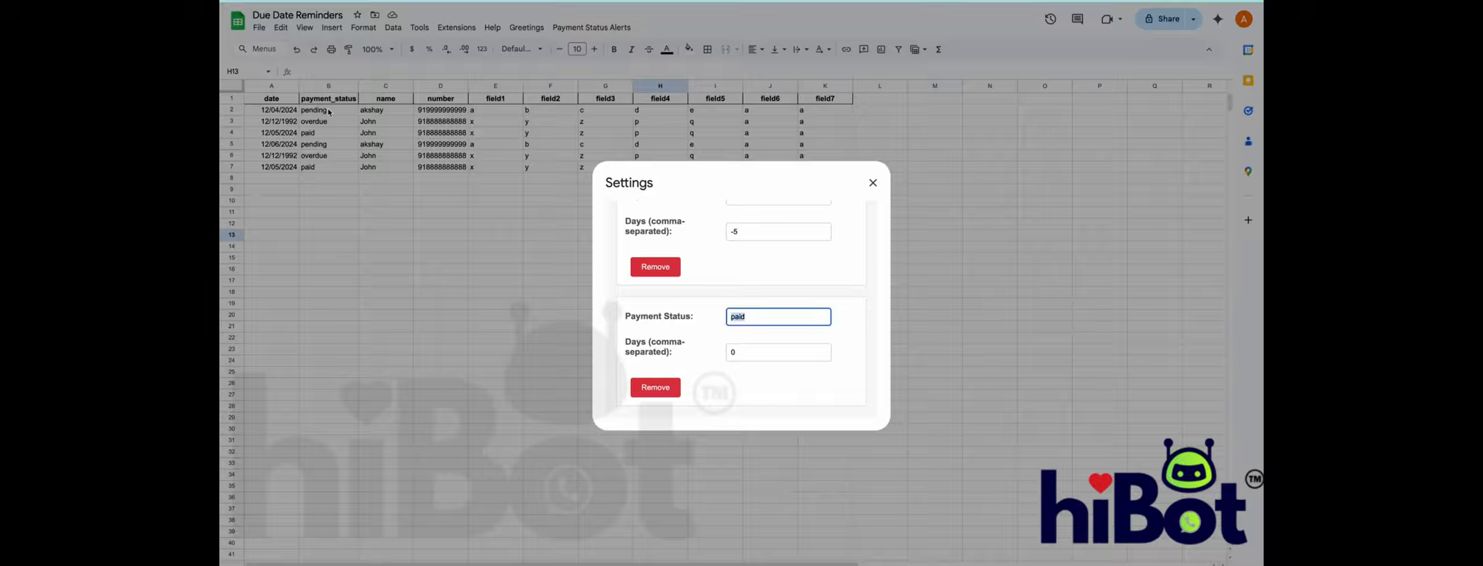
left_click(754, 316)
left_click_drag(754, 317, 698, 317)
left_click_drag(741, 354, 695, 357)
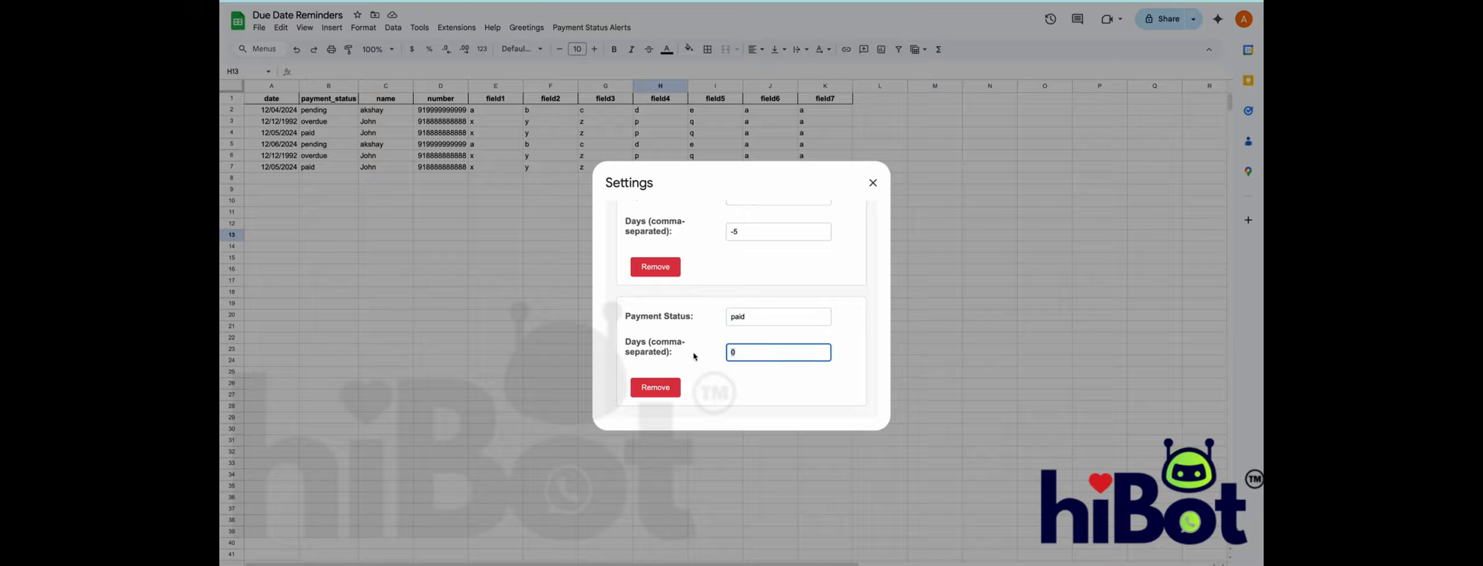
scroll(739, 355, "down", 1)
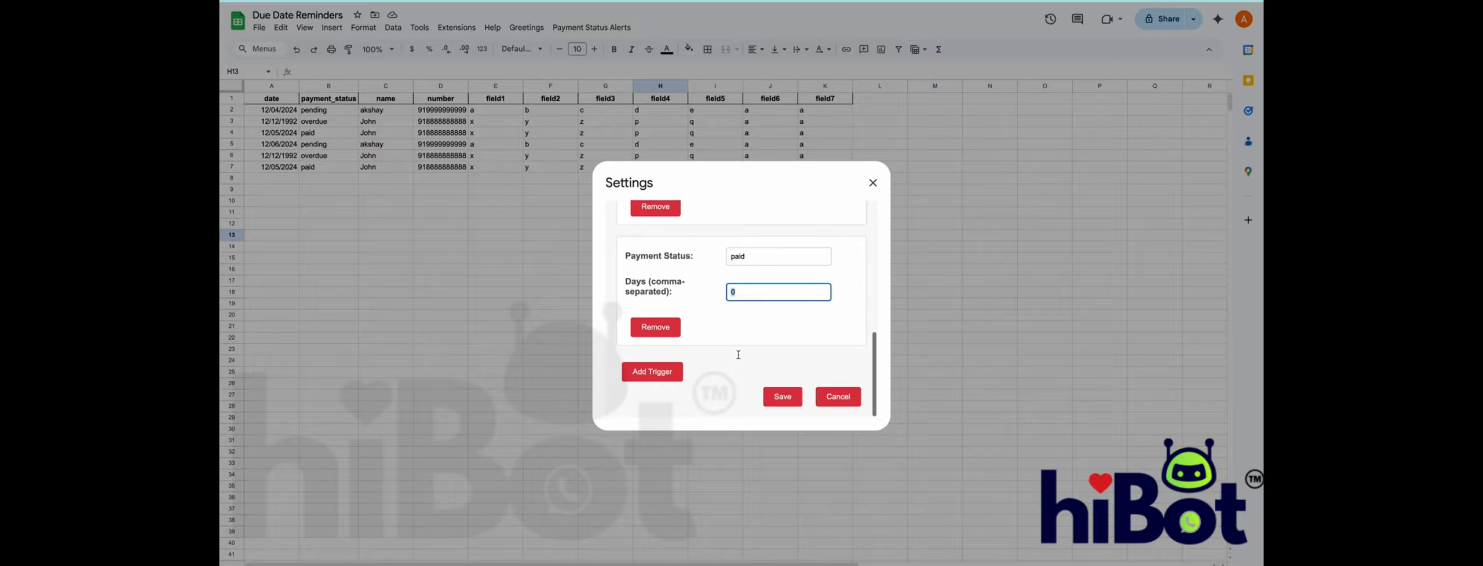
left_click(778, 399)
- Reopen the Payment Status Alerts settings, review the saved pending, overdue and paid triggers, and close the dialog
left_click(567, 27)
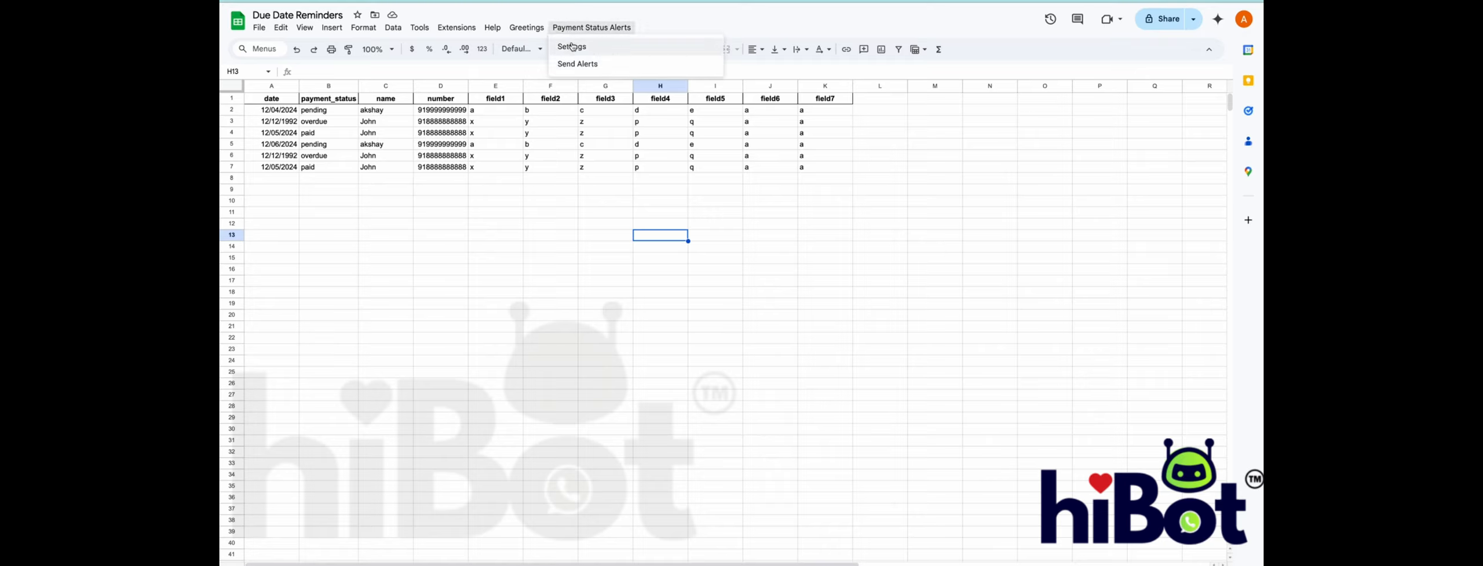
left_click(577, 63)
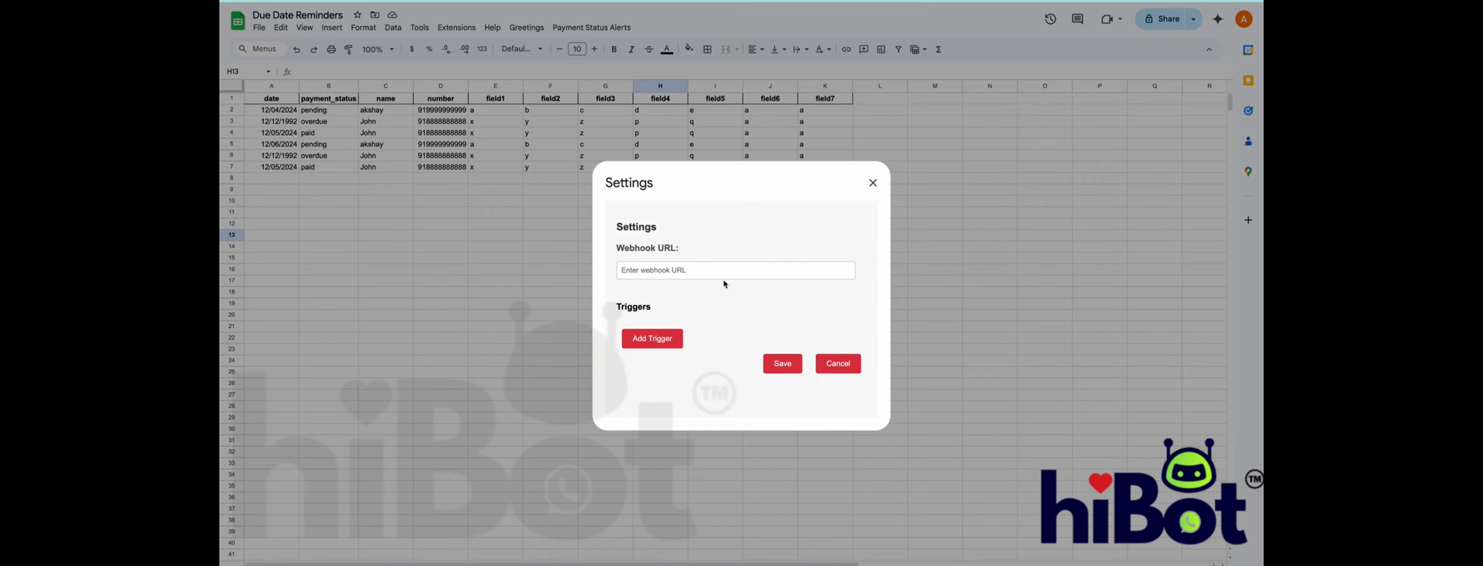
scroll(724, 284, "down", 10)
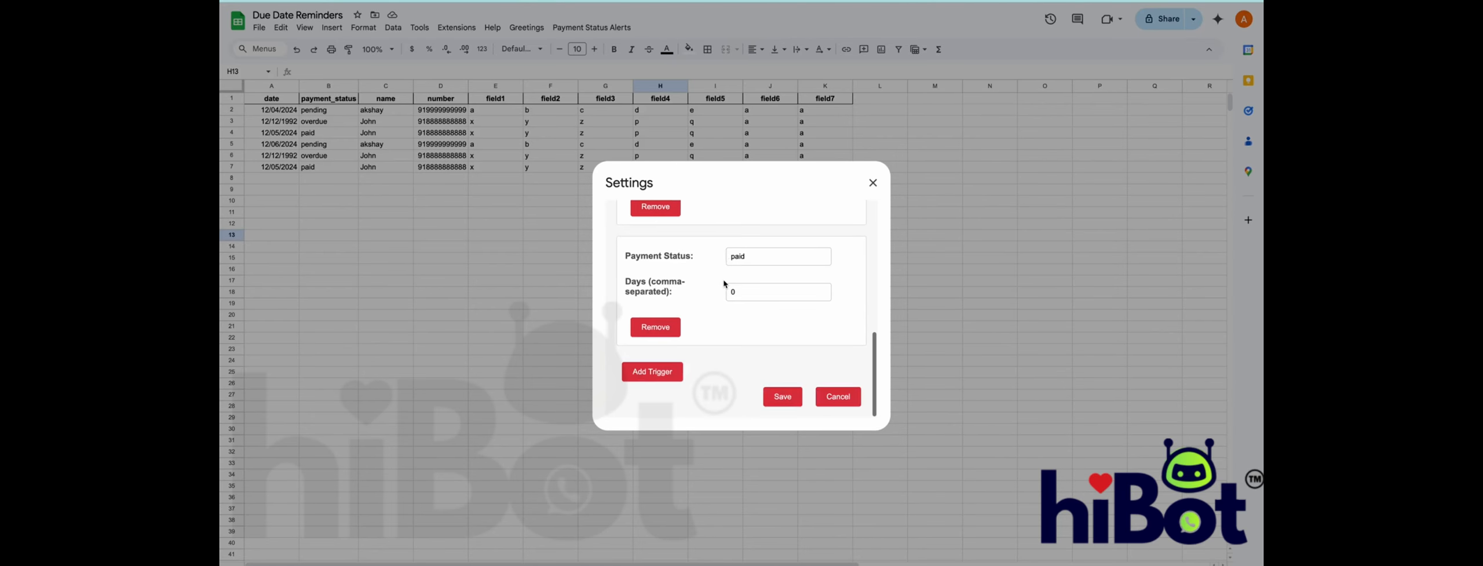
scroll(724, 284, "up", 10)
scroll(724, 284, "down", 10)
scroll(724, 283, "up", 2)
scroll(723, 284, "up", 5)
left_click_drag(761, 293, 723, 294)
scroll(757, 324, "down", 5)
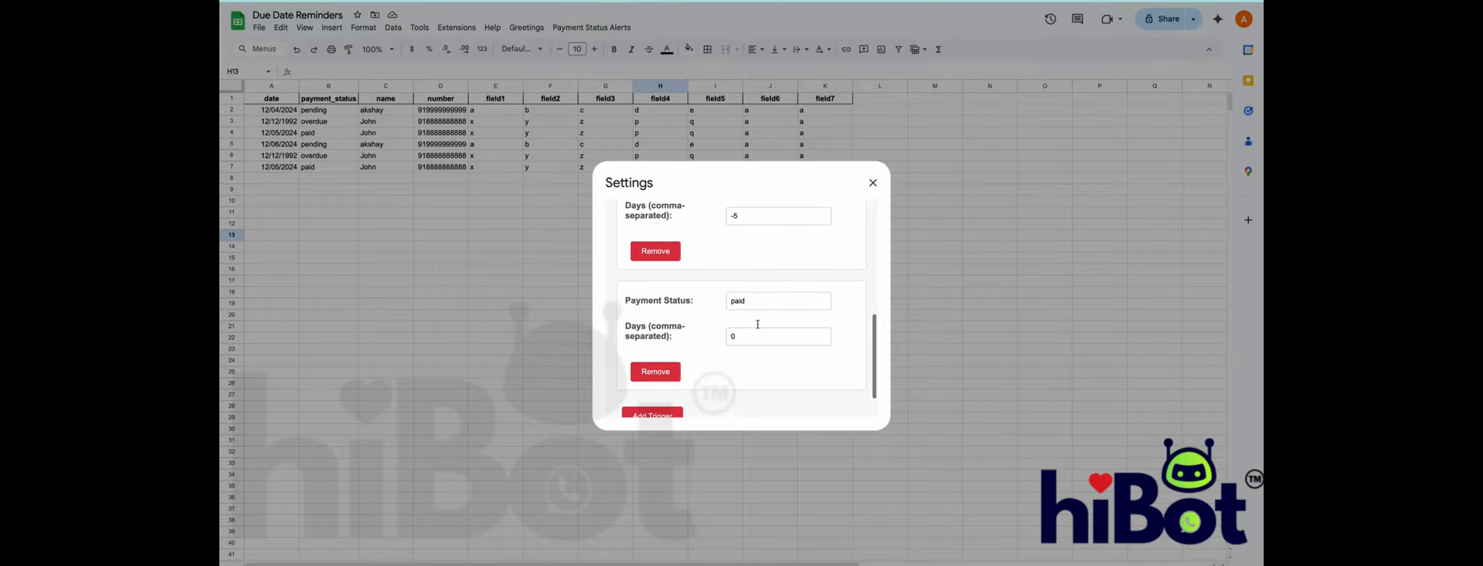
scroll(755, 298, "up", 5)
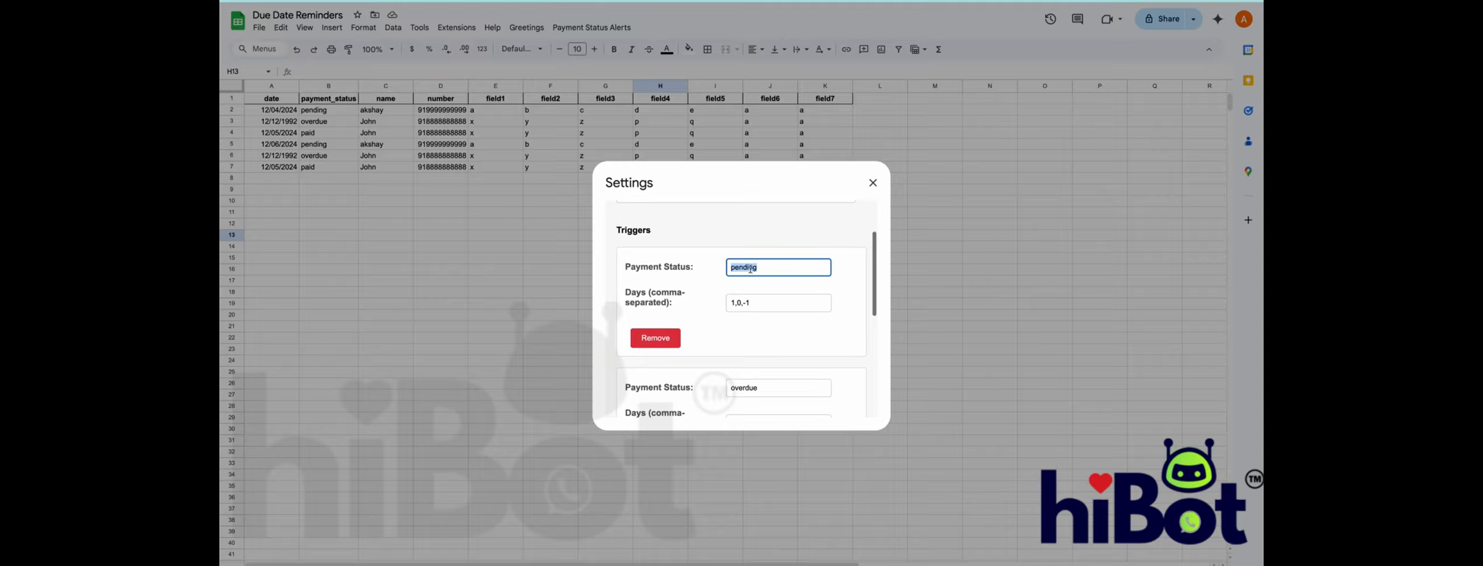
left_click_drag(736, 310, 743, 301)
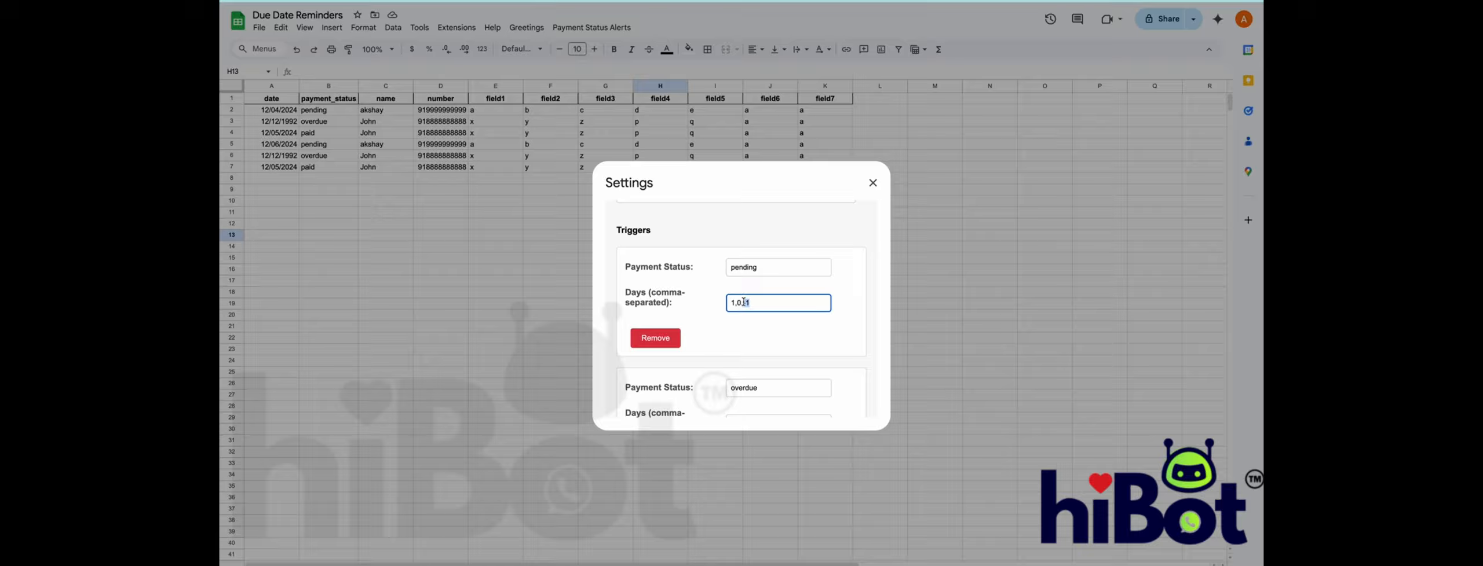
left_click(873, 183)
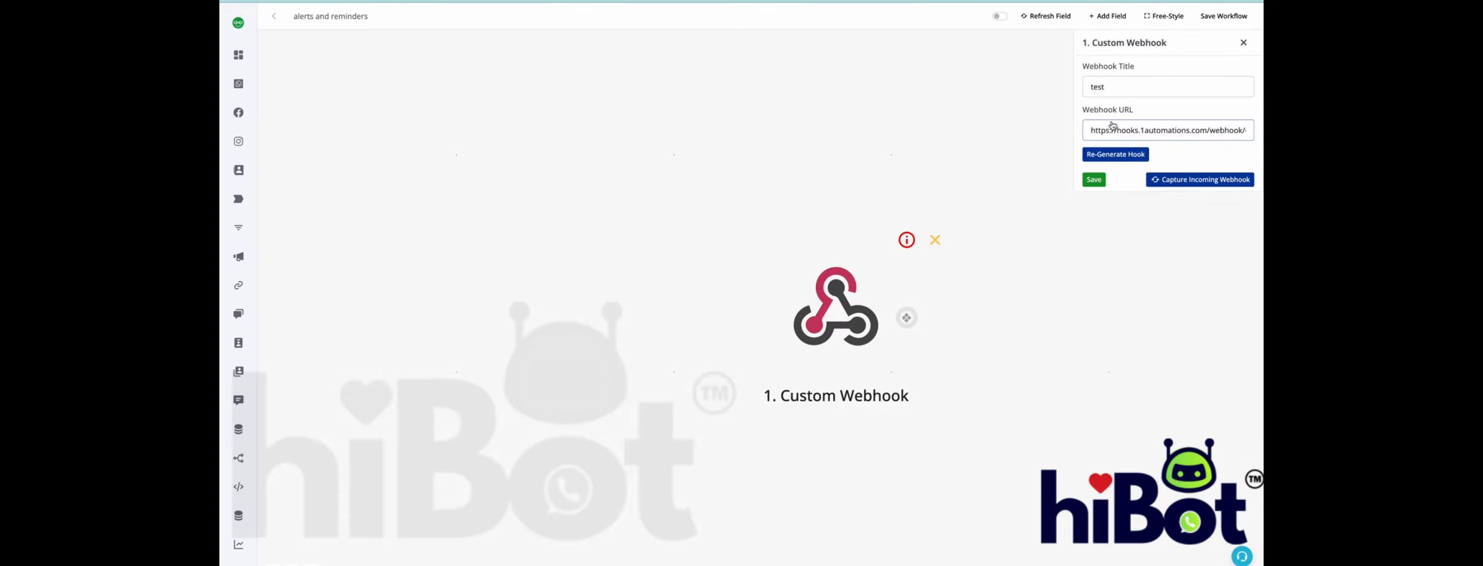
- Switch to the hiBot workflow and start capturing the incoming webhook for the test hook
left_click(1176, 180)
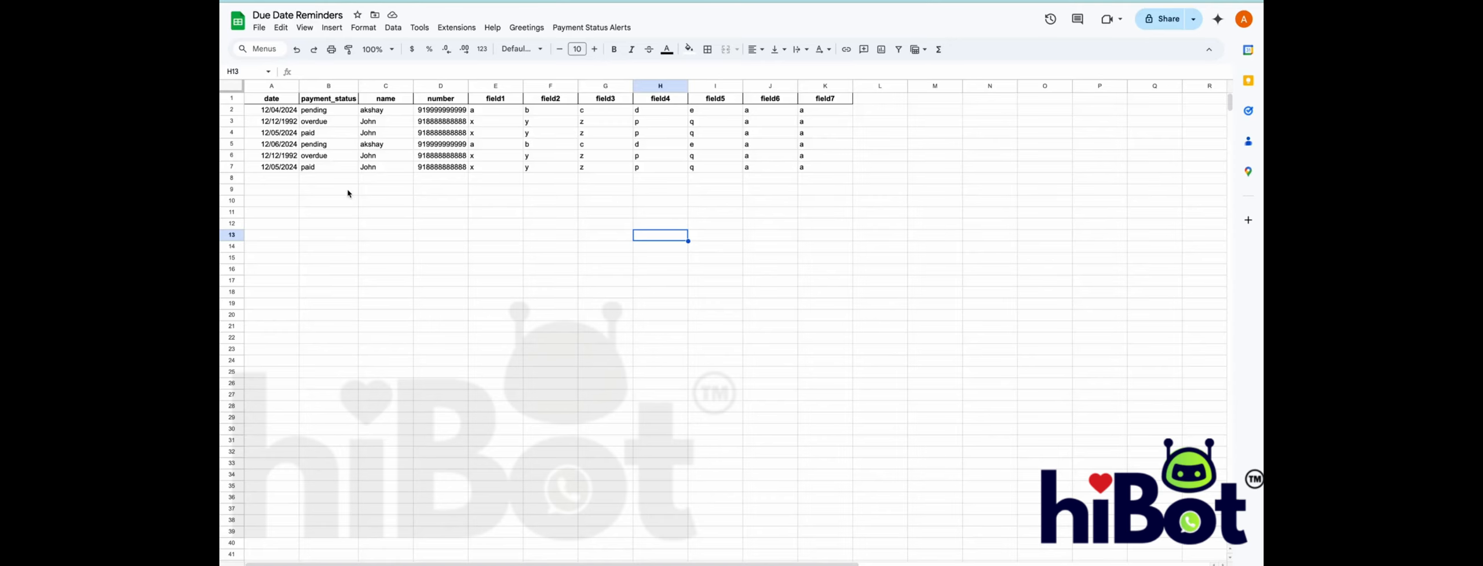
- Return to the Due Date Reminders spreadsheet and check the due date in cell A4 without changing it
double_click(282, 132)
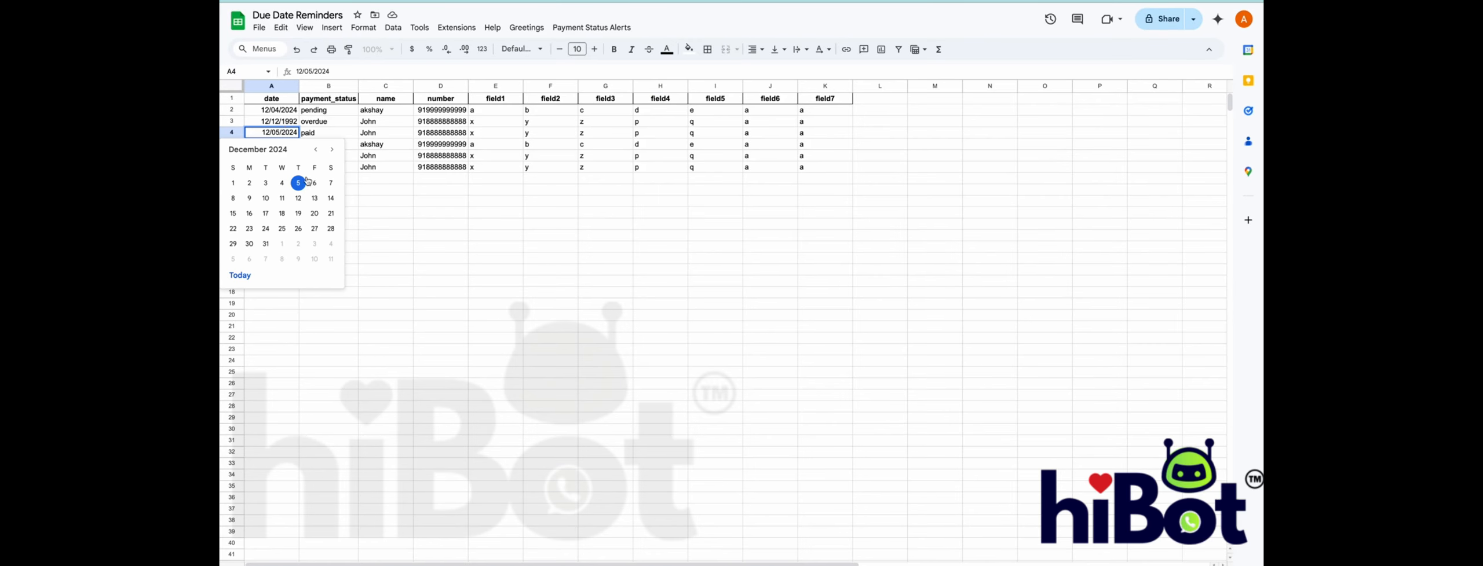
left_click(399, 193)
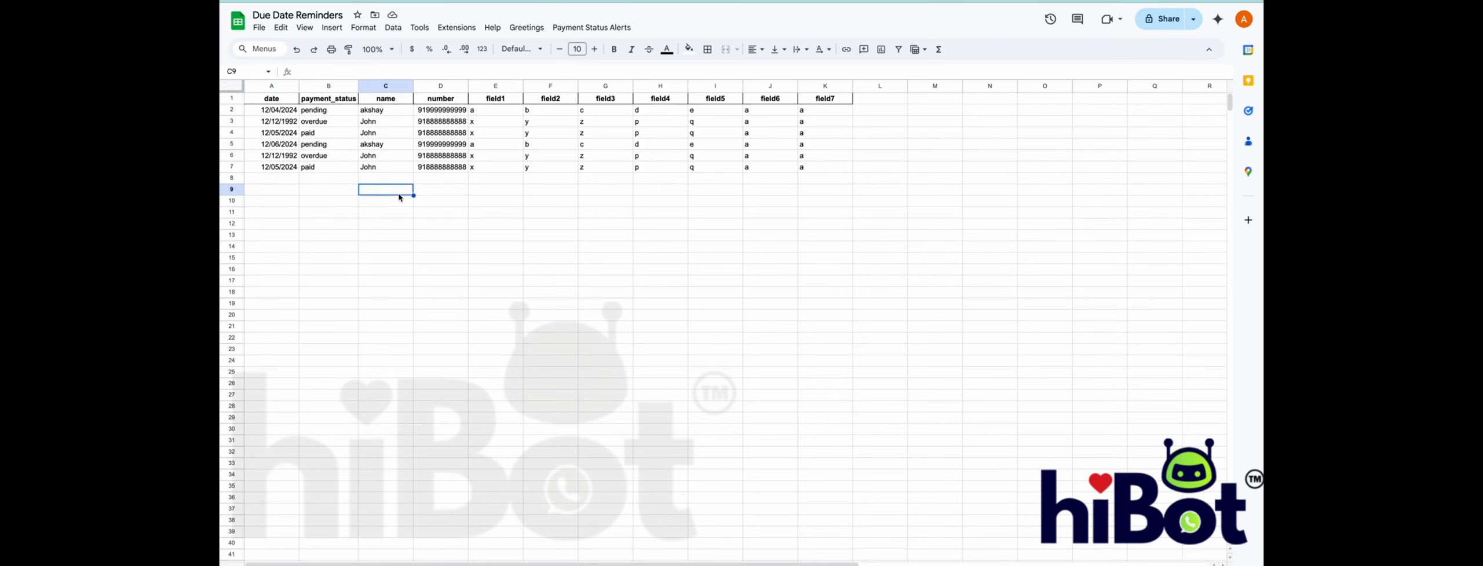
left_click(290, 138)
double_click(289, 134)
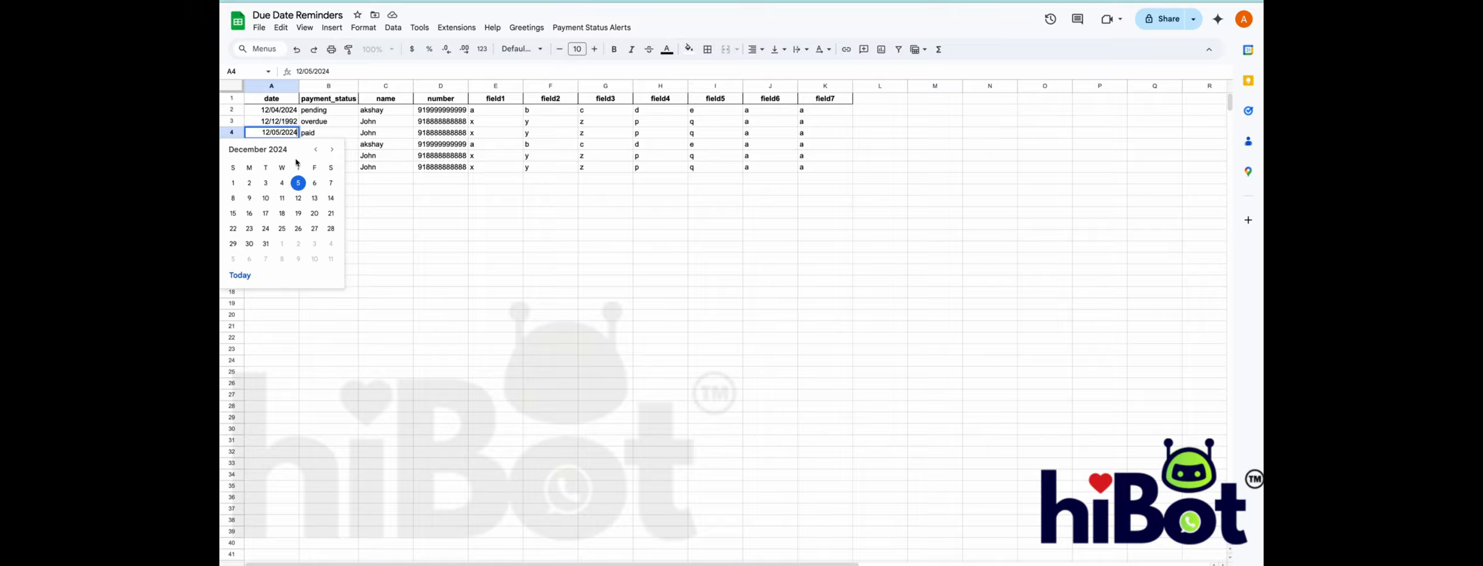
left_click(385, 212)
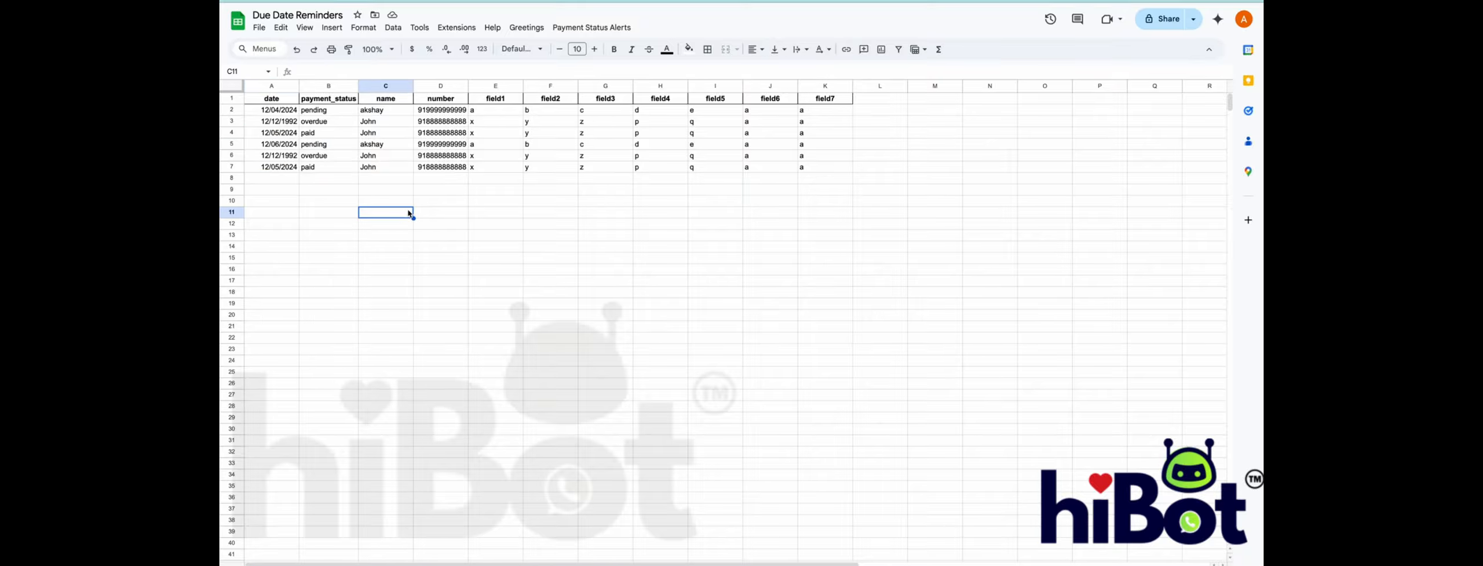
- Send the payment status alerts from the spreadsheet to the webhook and compare the received data with row 2 of the sheet
left_click(592, 27)
left_click(602, 63)
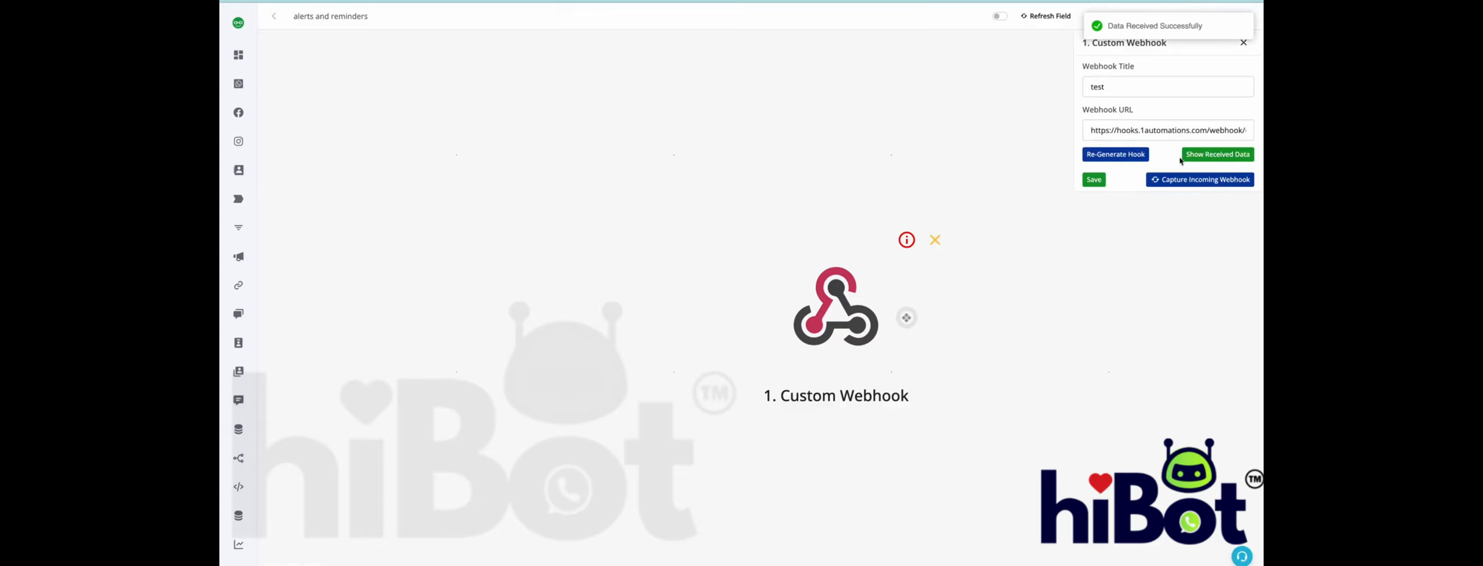
left_click(1217, 154)
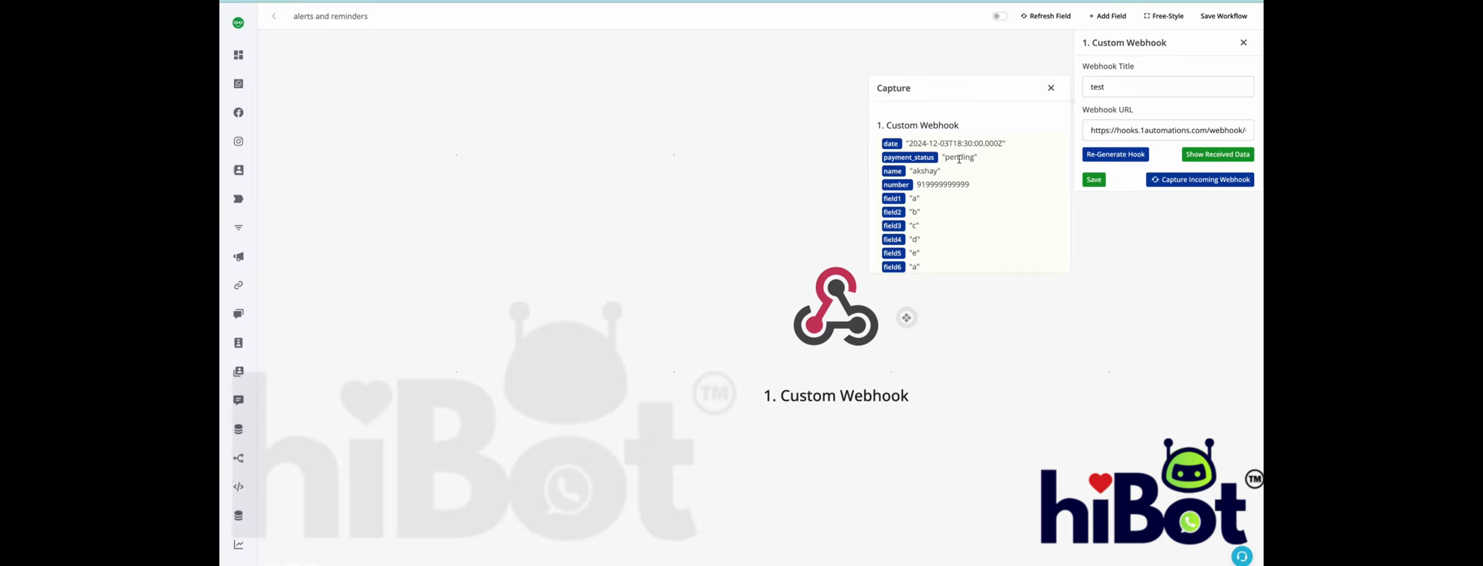
scroll(908, 174, "down", 2)
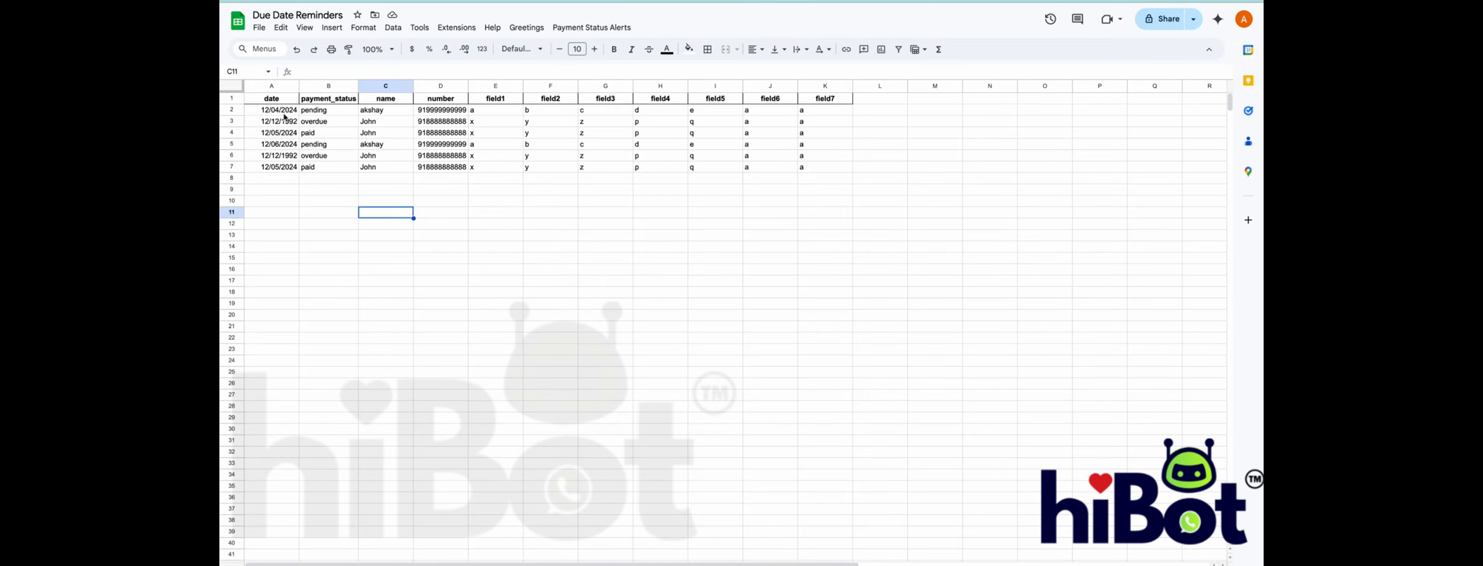
left_click_drag(283, 114, 372, 112)
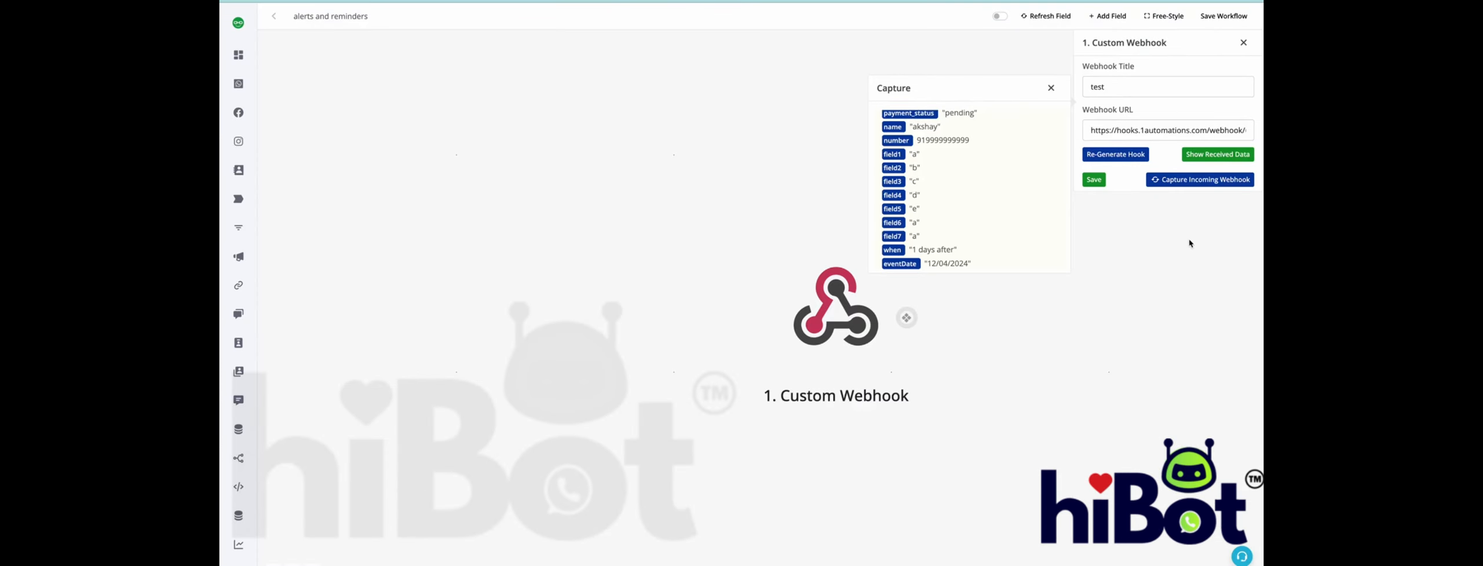
- Save the Custom Webhook and extend the workflow from it with a Basic Router on the new connection
left_click(1095, 186)
left_click(907, 318)
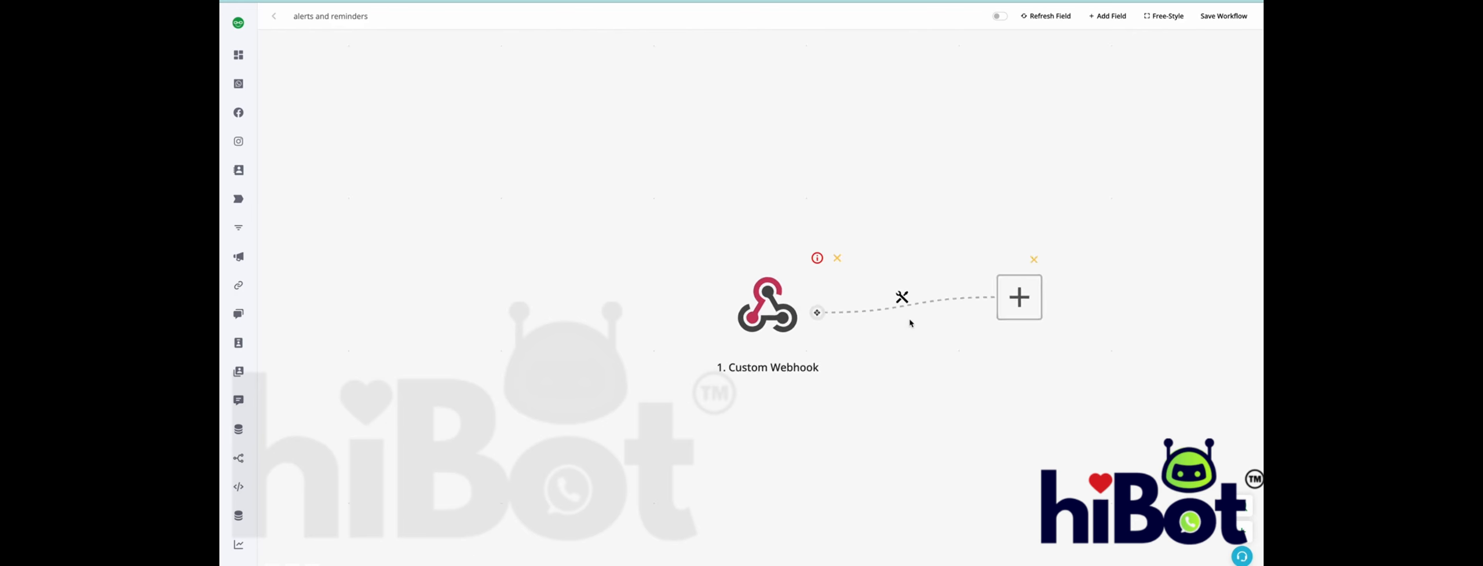
left_click(768, 306)
left_click_drag(771, 308, 983, 287)
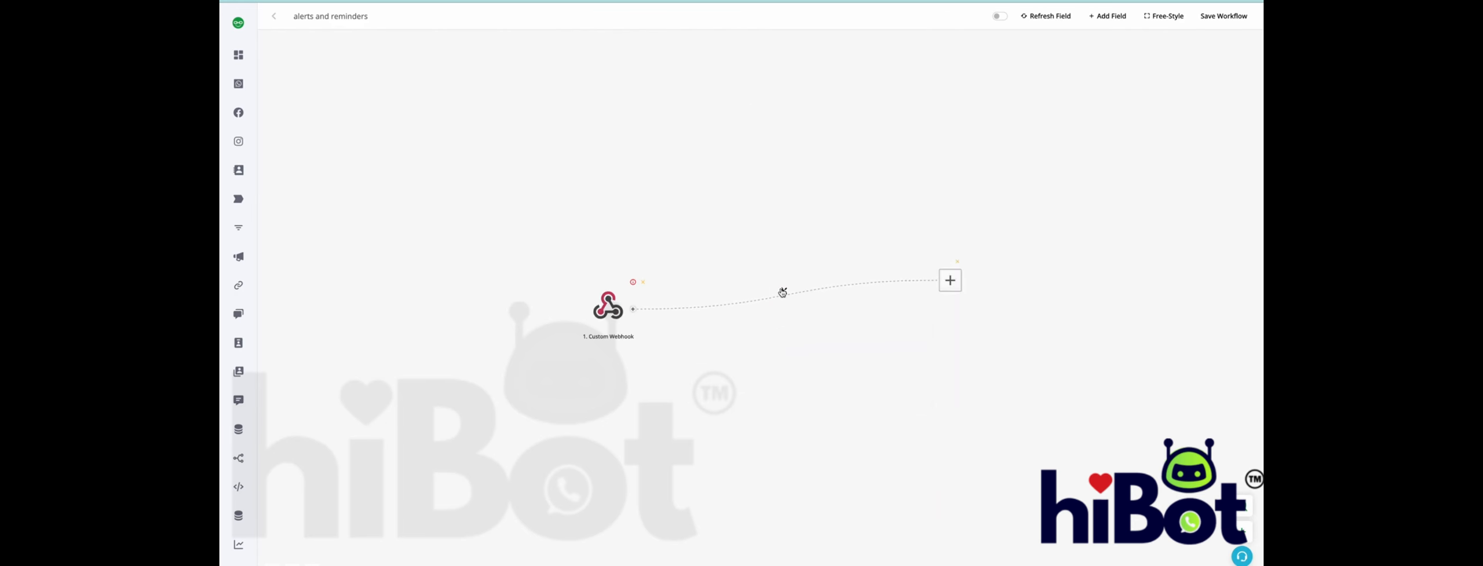
left_click(784, 292)
left_click(816, 316)
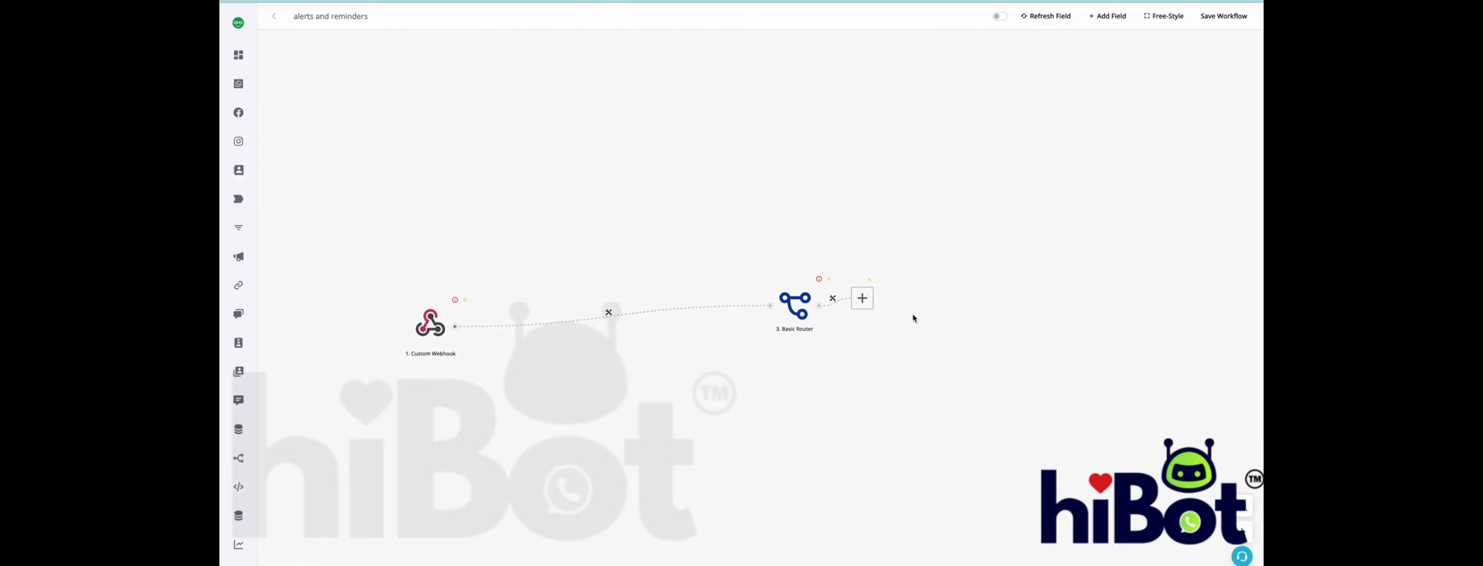
- Move the empty node above and beyond the first router, and insert a second Basic Router on the connection between them
left_click_drag(834, 302, 1050, 172)
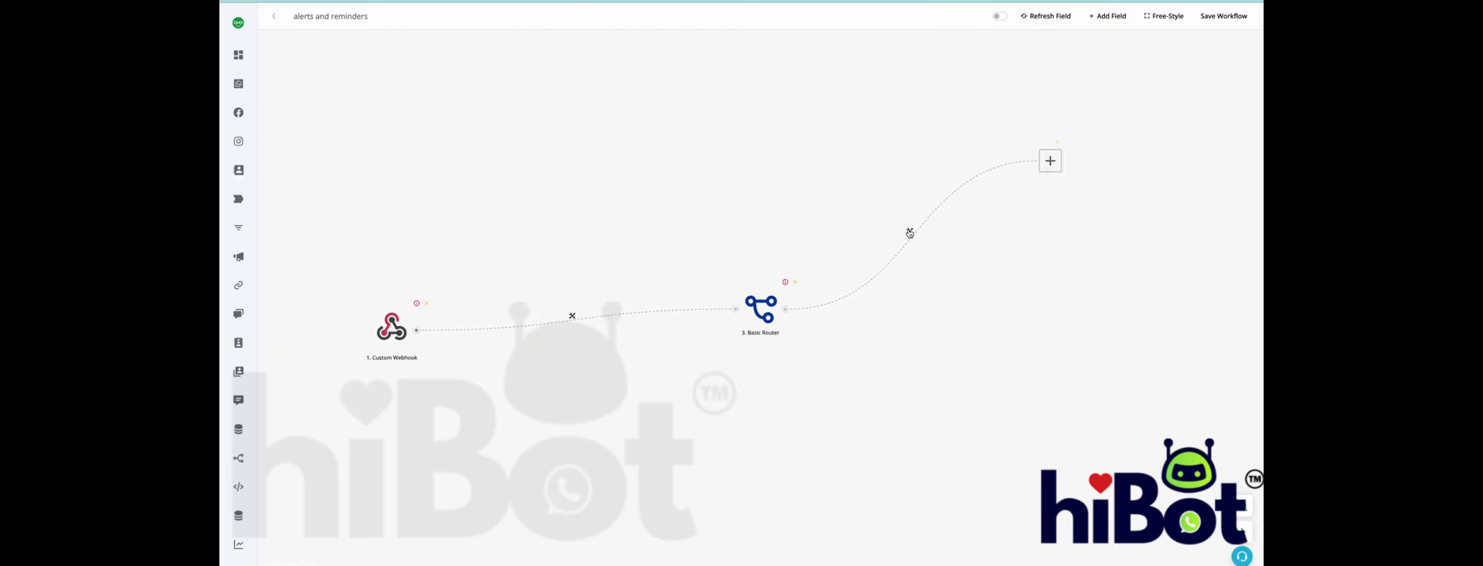
left_click(909, 232)
left_click(942, 258)
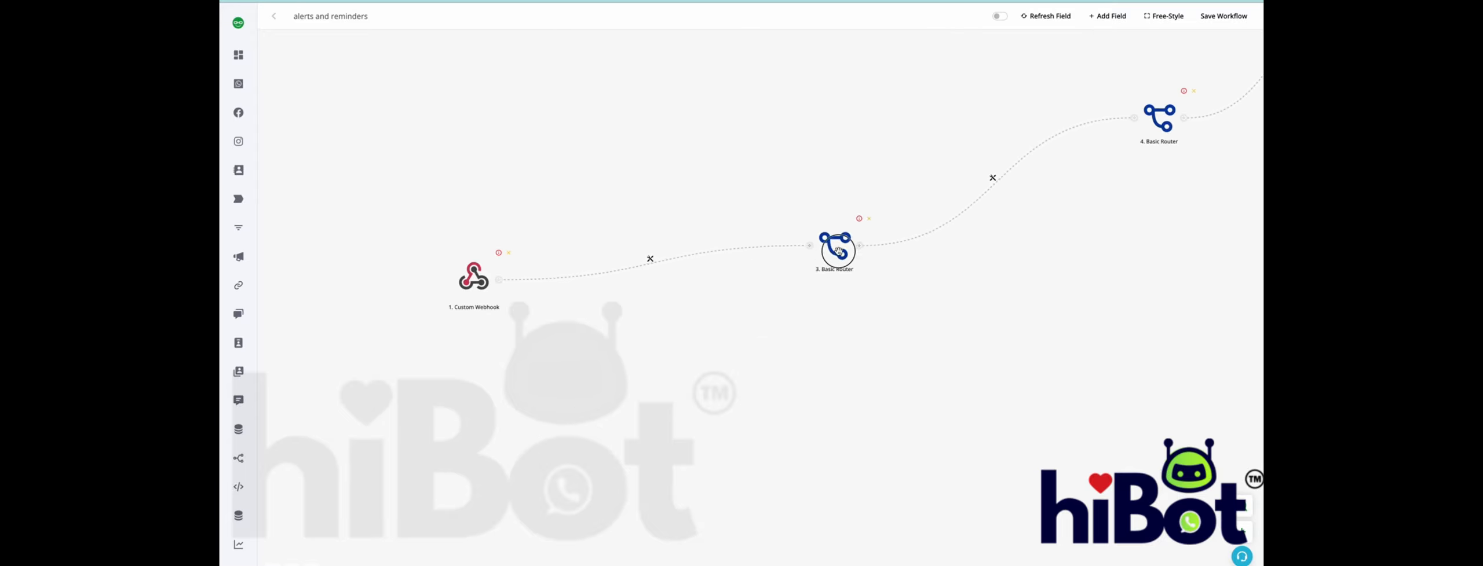
left_click(595, 278)
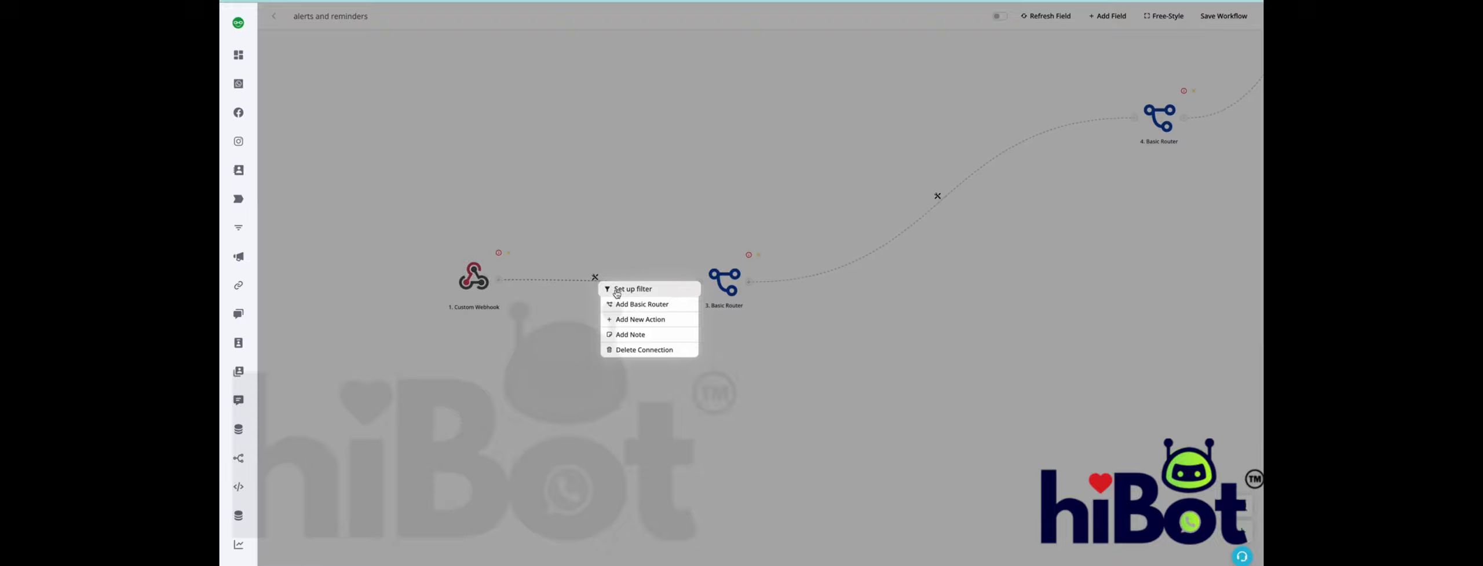
left_click(884, 319)
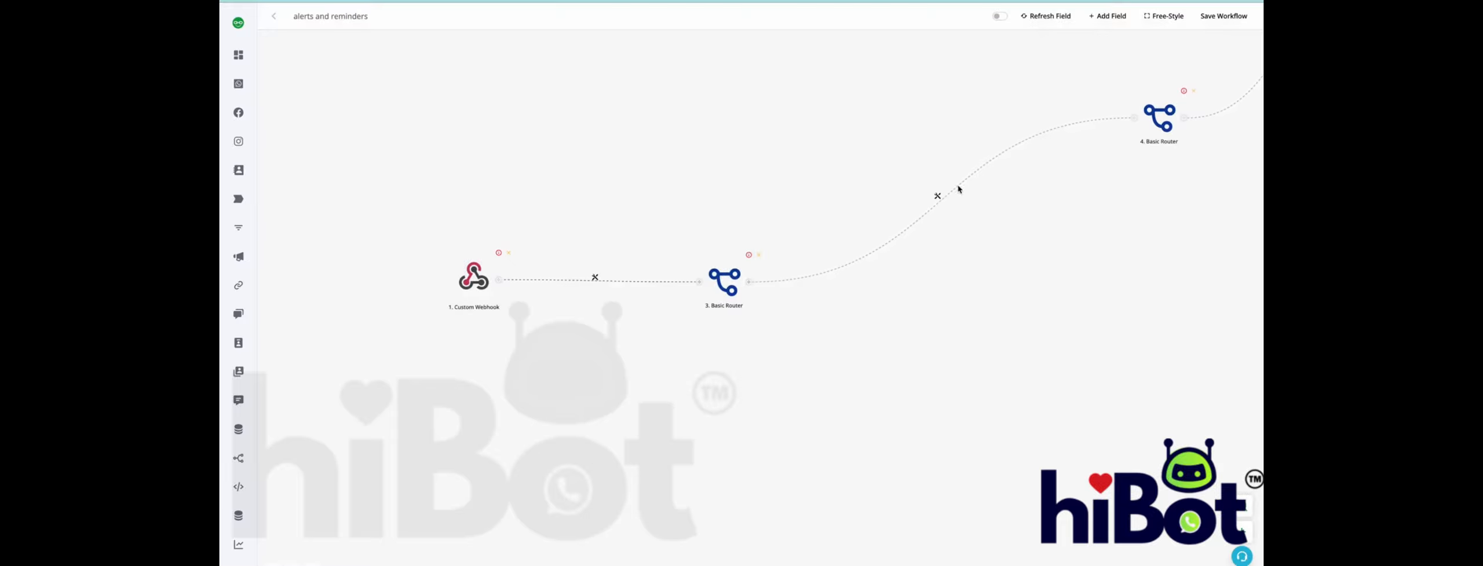
- Set up a filter on the connection between the two Basic Routers and add its first condition
left_click(937, 195)
left_click(955, 209)
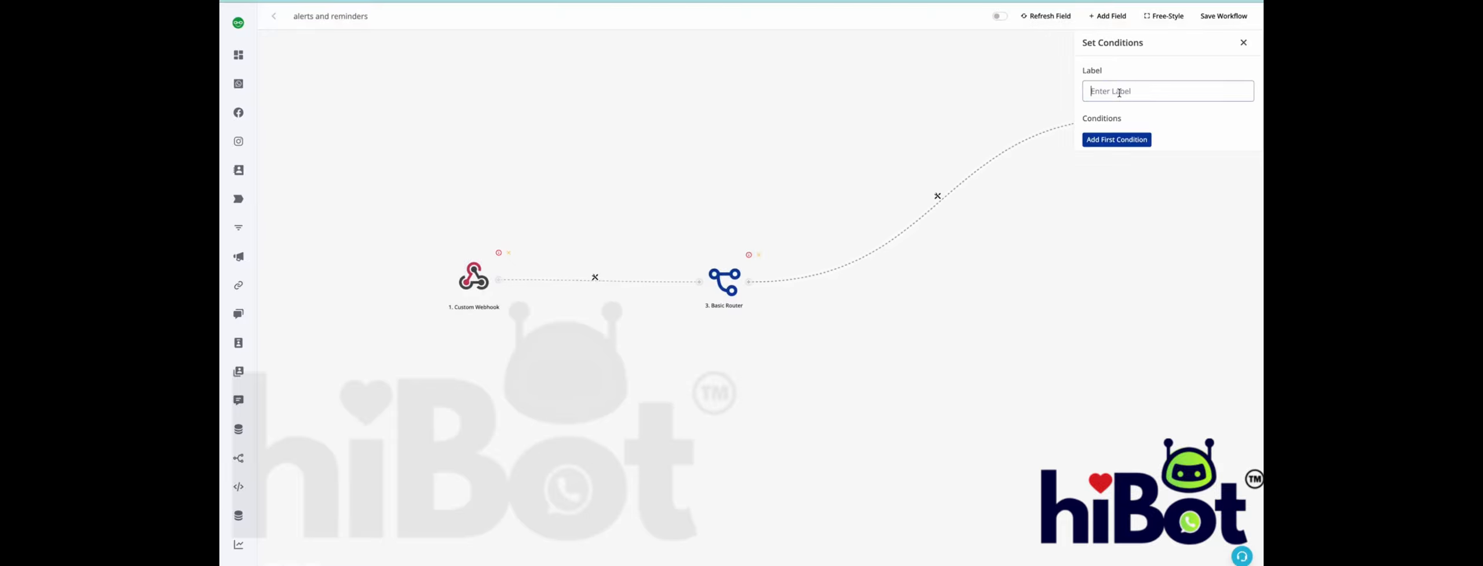
left_click(1116, 140)
left_click(1114, 147)
left_click(1158, 173)
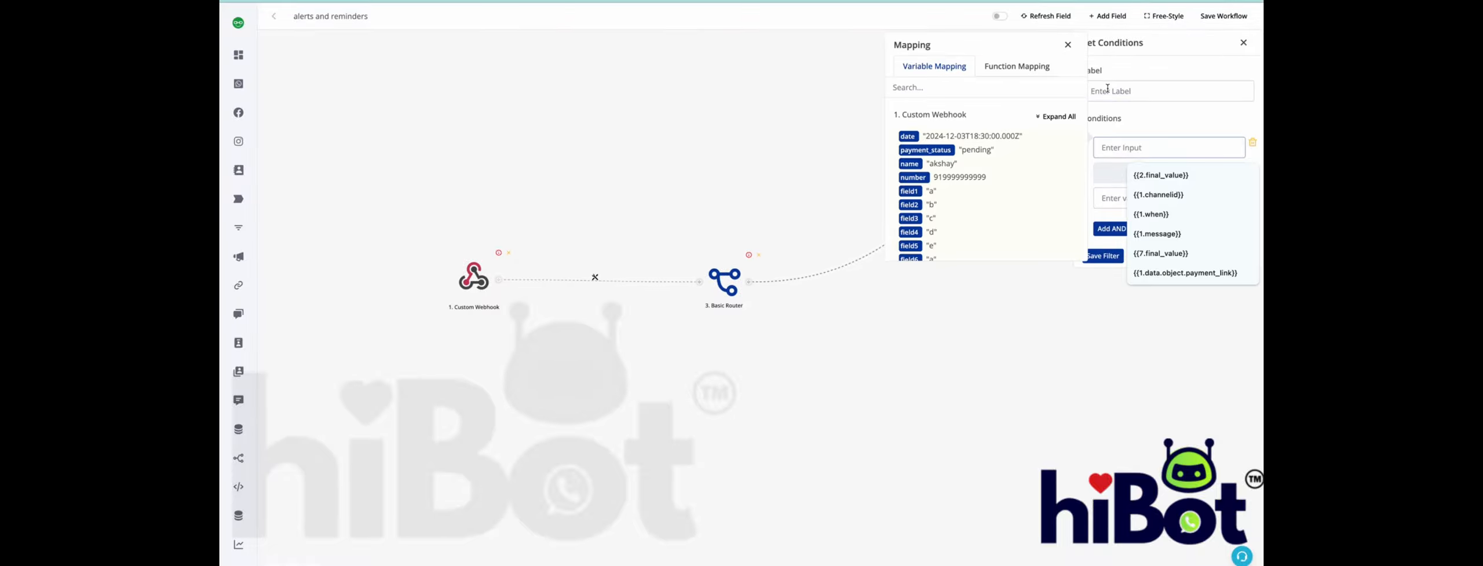
- Label the filter "pending" and map the webhook's payment_status variable as the first condition's input
left_click(1129, 91)
type("pending")
left_click(1105, 145)
left_click(925, 149)
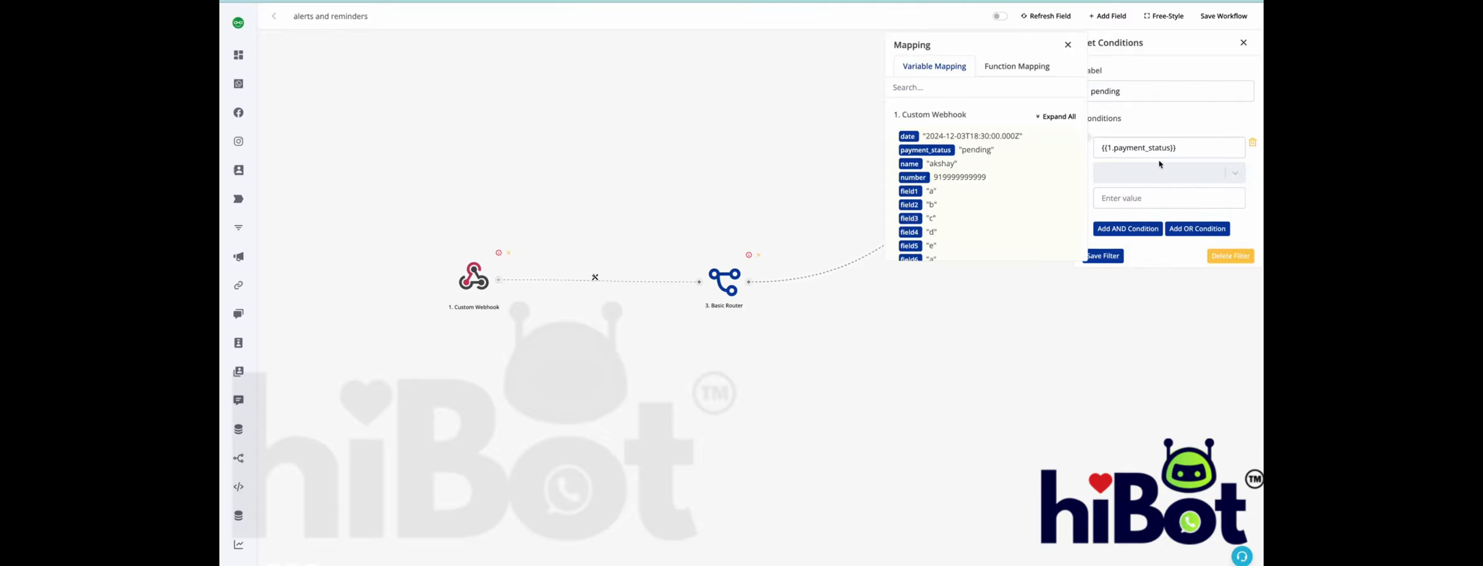